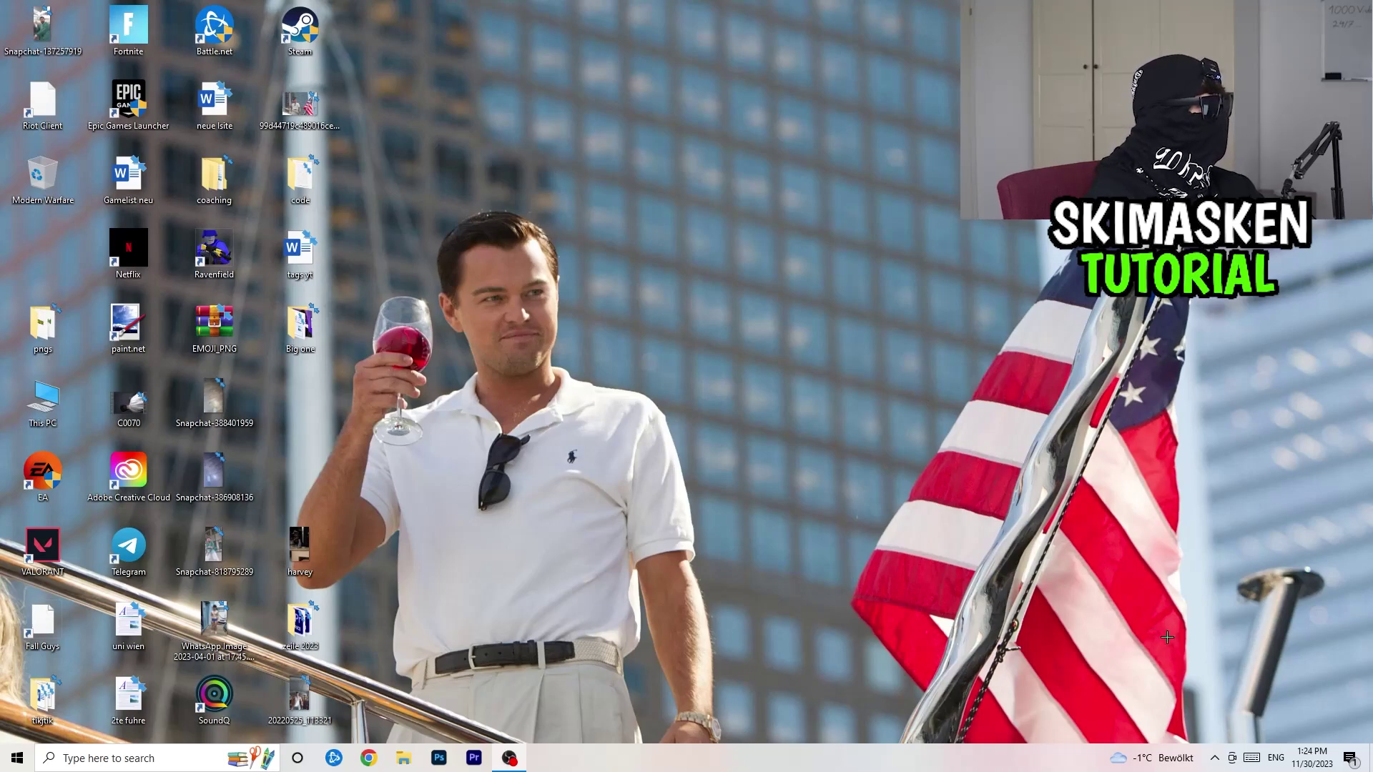
Step: Check the current network connection in the system tray's network pop-up and dismiss it
click(1215, 756)
click(1229, 644)
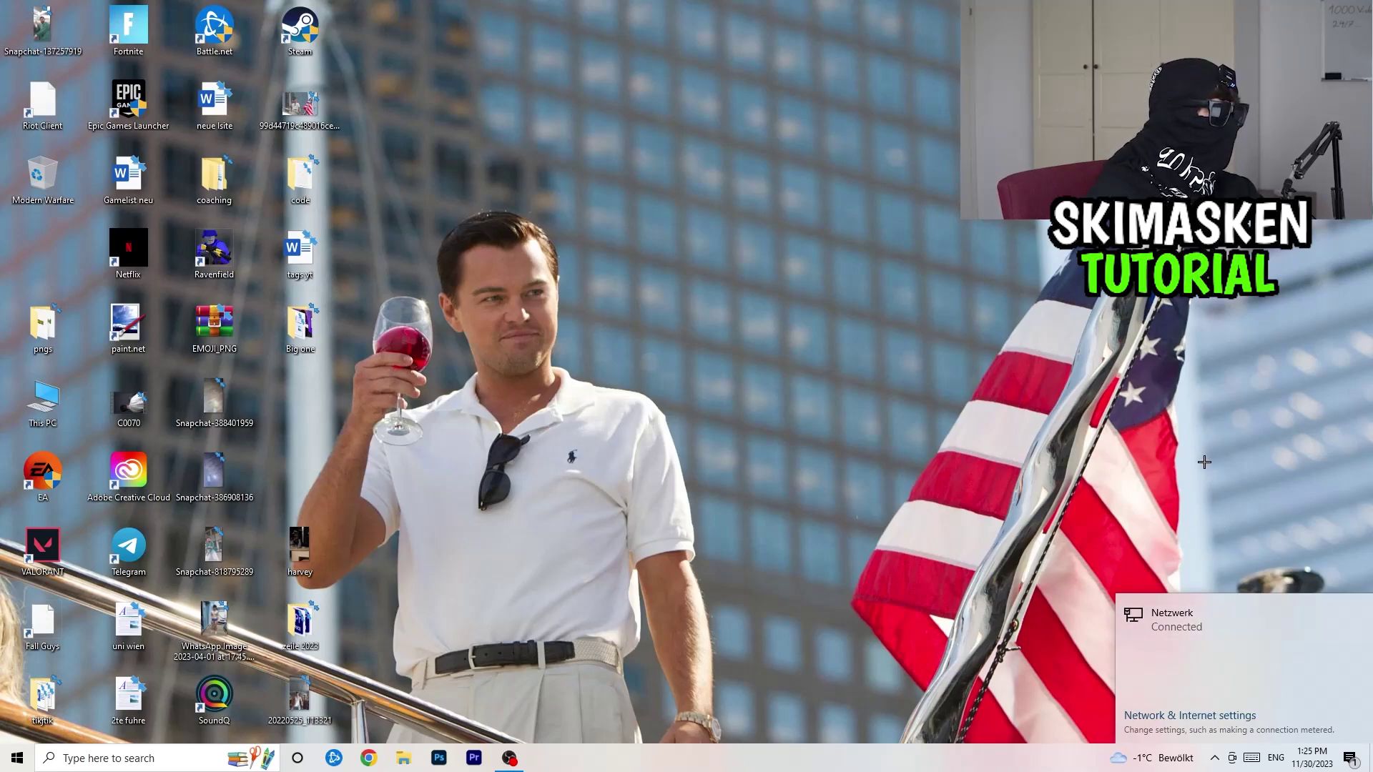
key(Escape)
click(1118, 505)
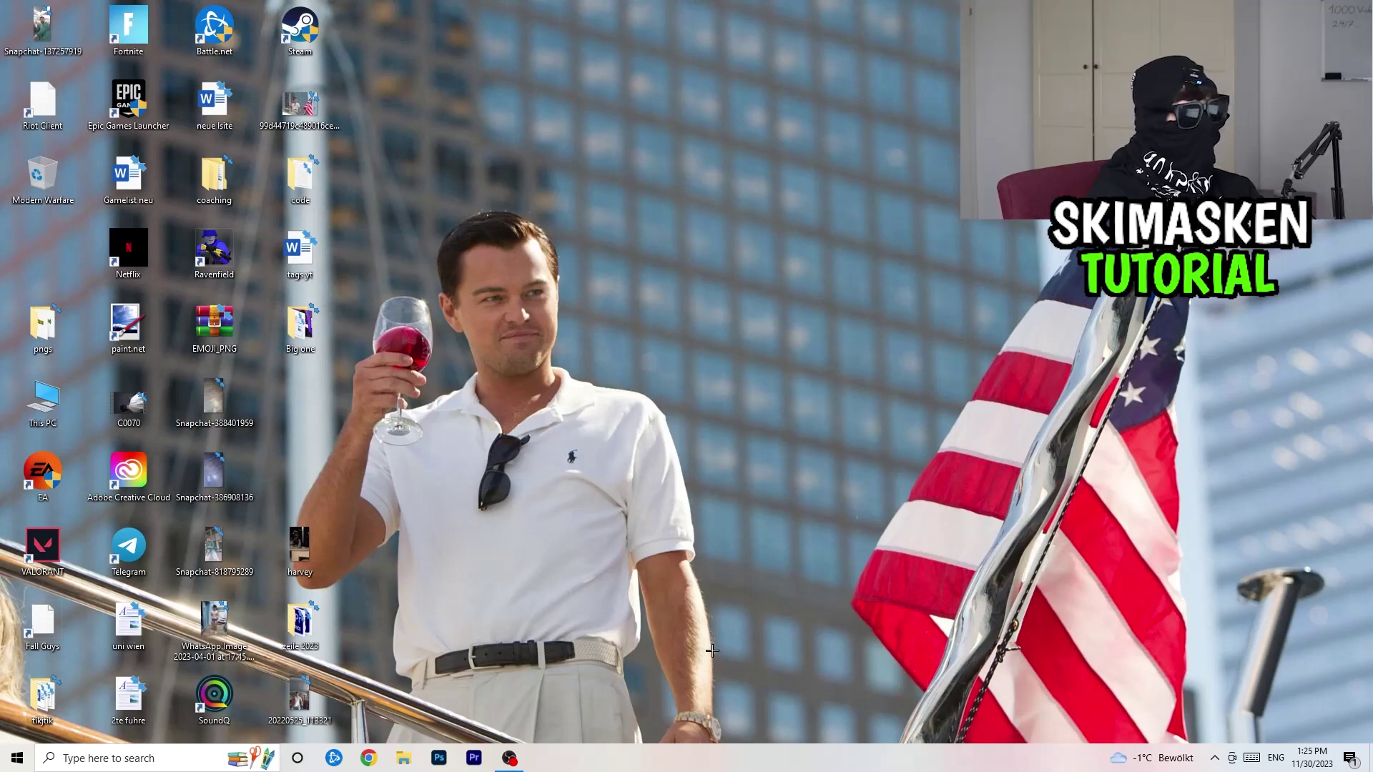
Step: Open Task Manager in a maximized window and view the Ethernet performance graph
right_click(692, 750)
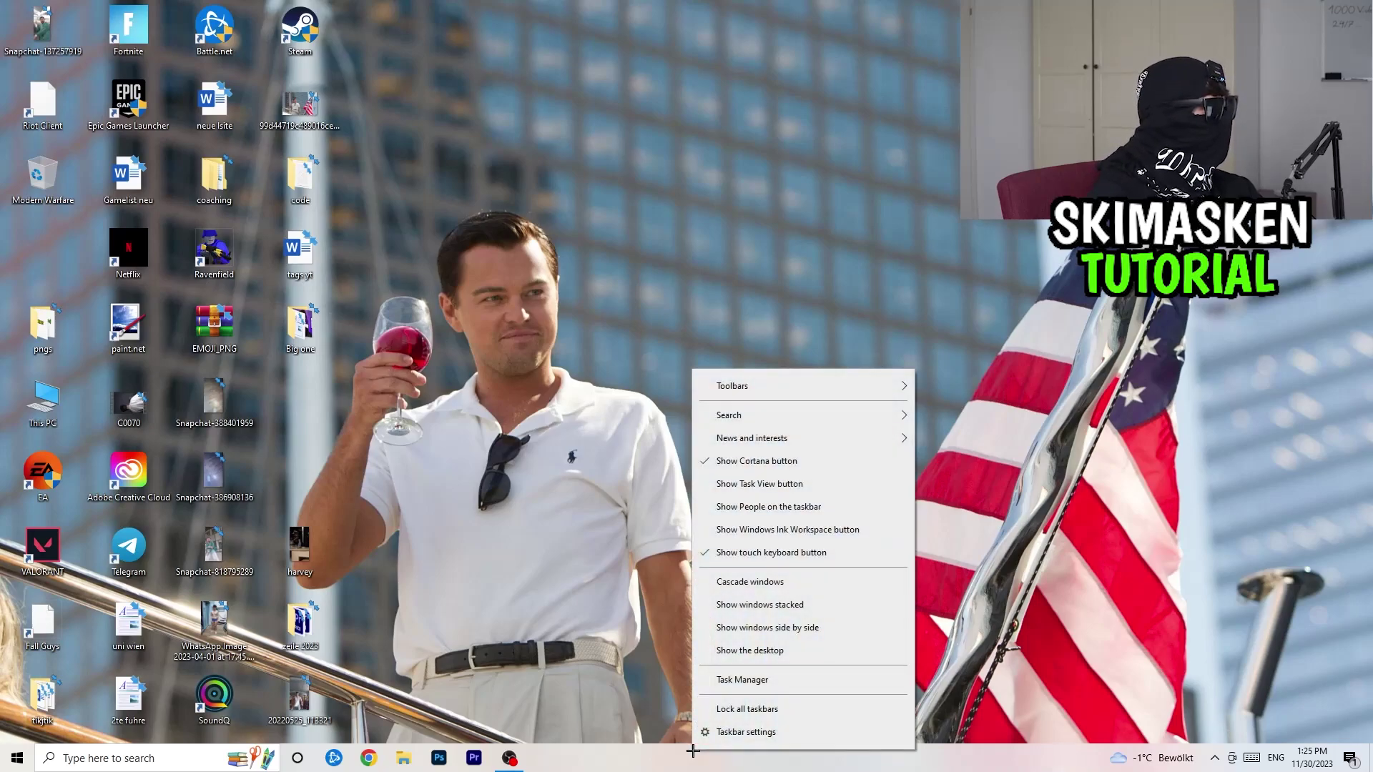
click(691, 755)
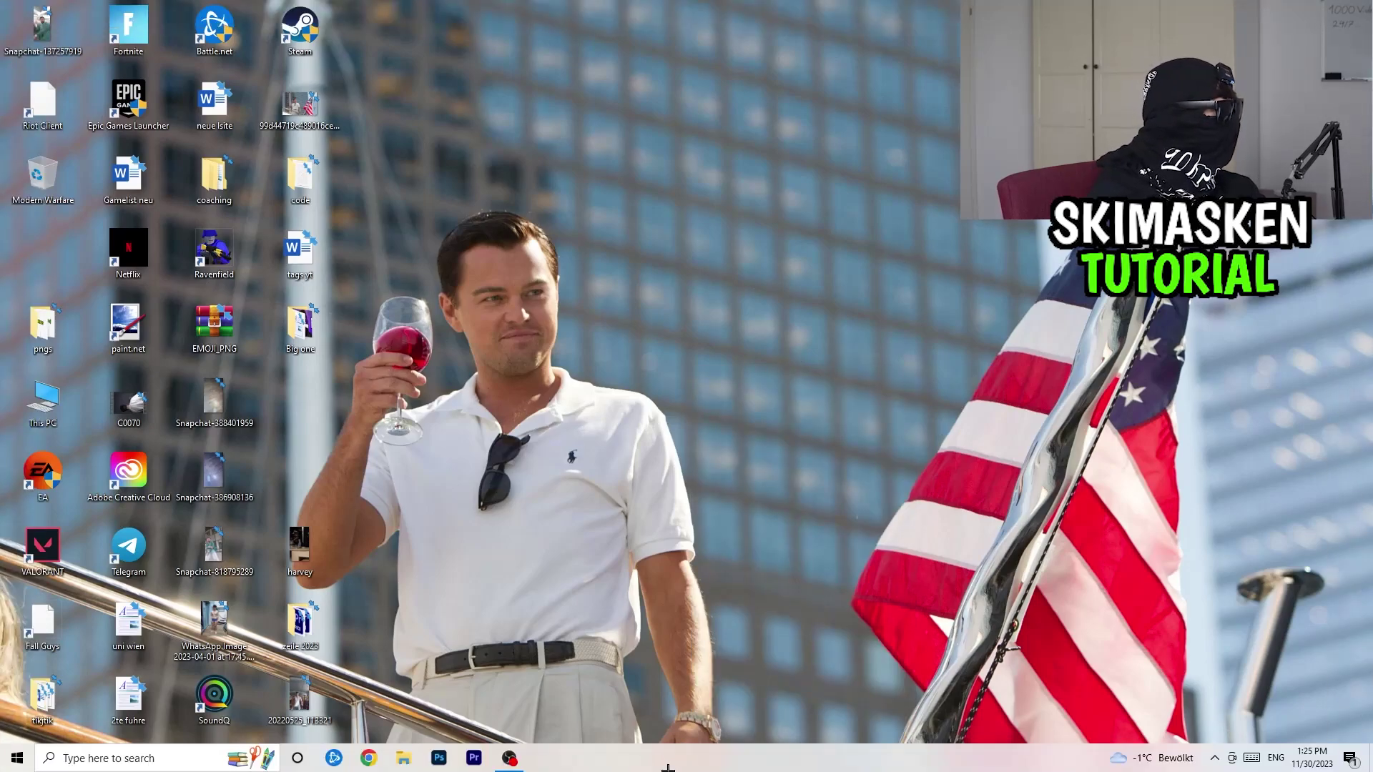
right_click(669, 767)
click(686, 692)
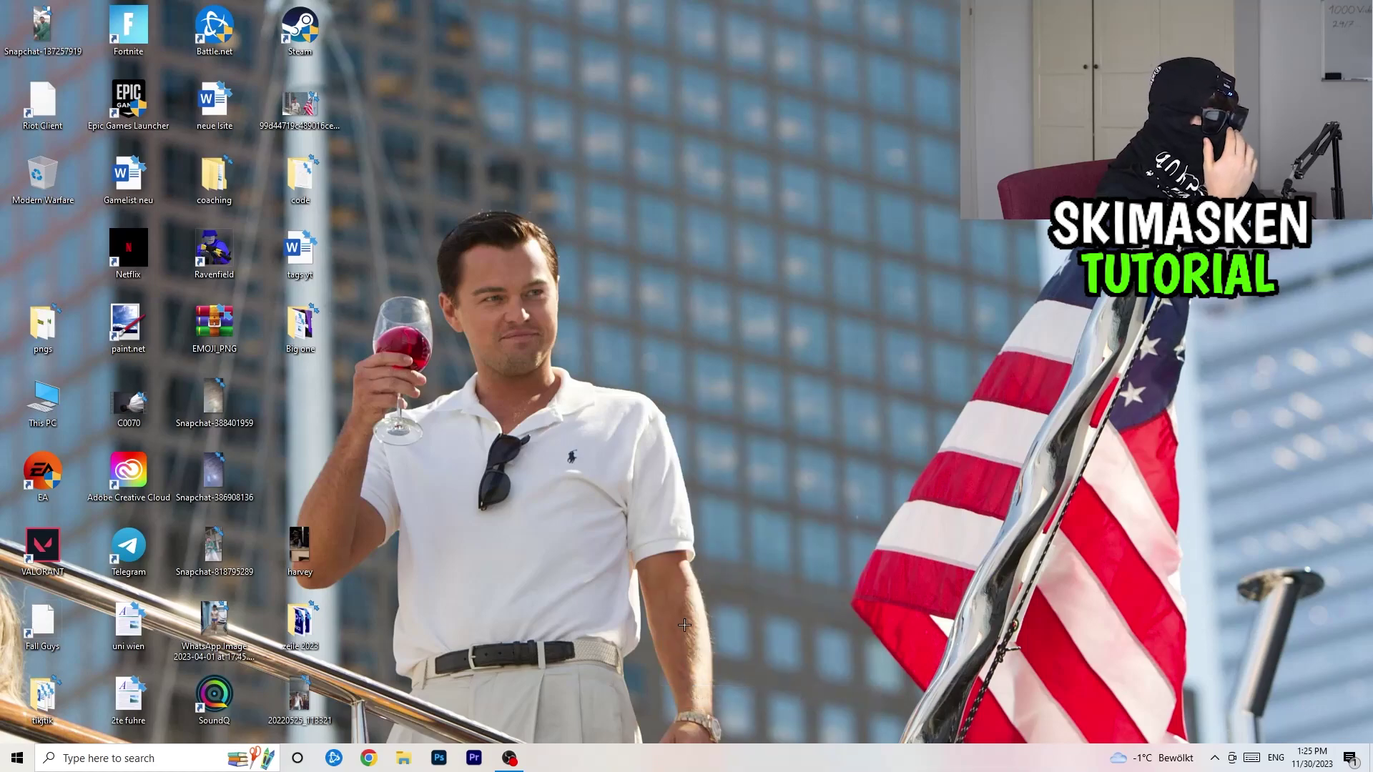
click(794, 37)
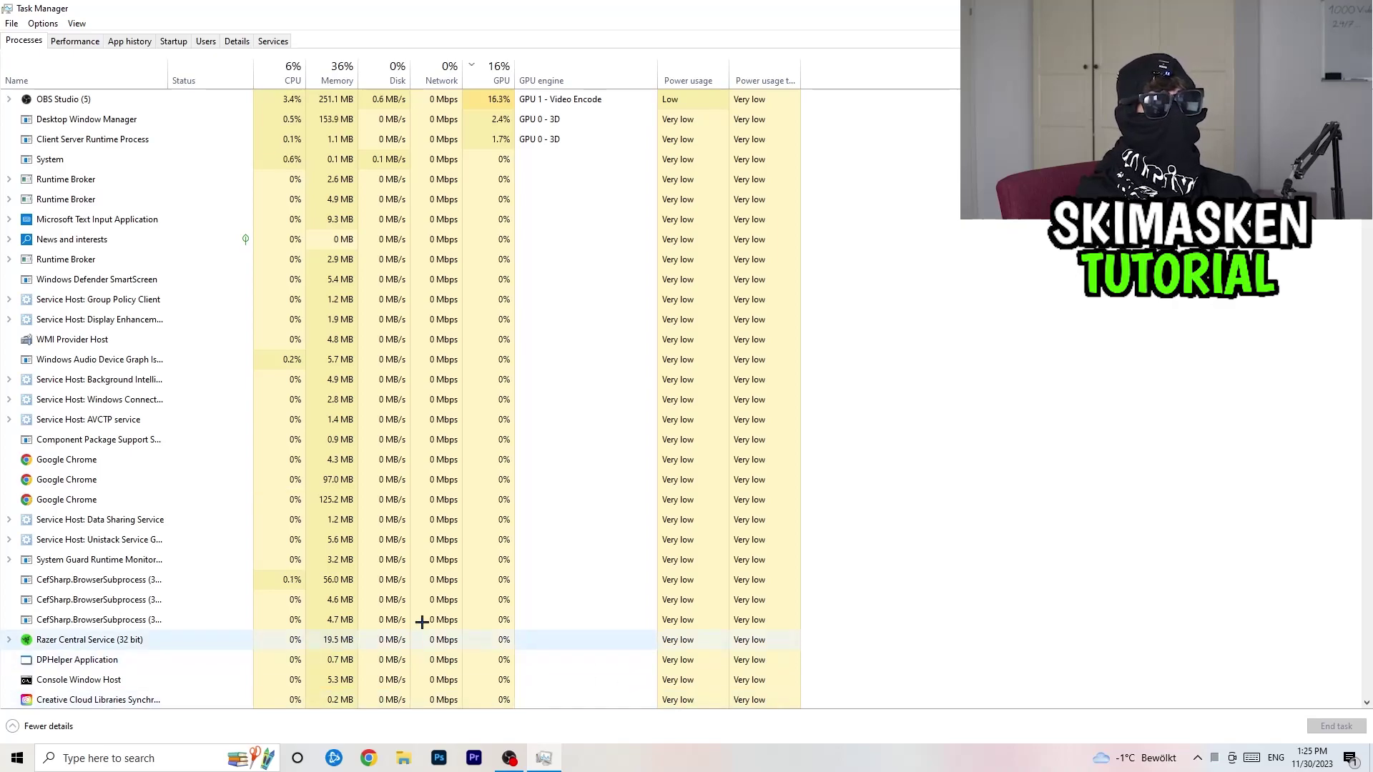
click(75, 36)
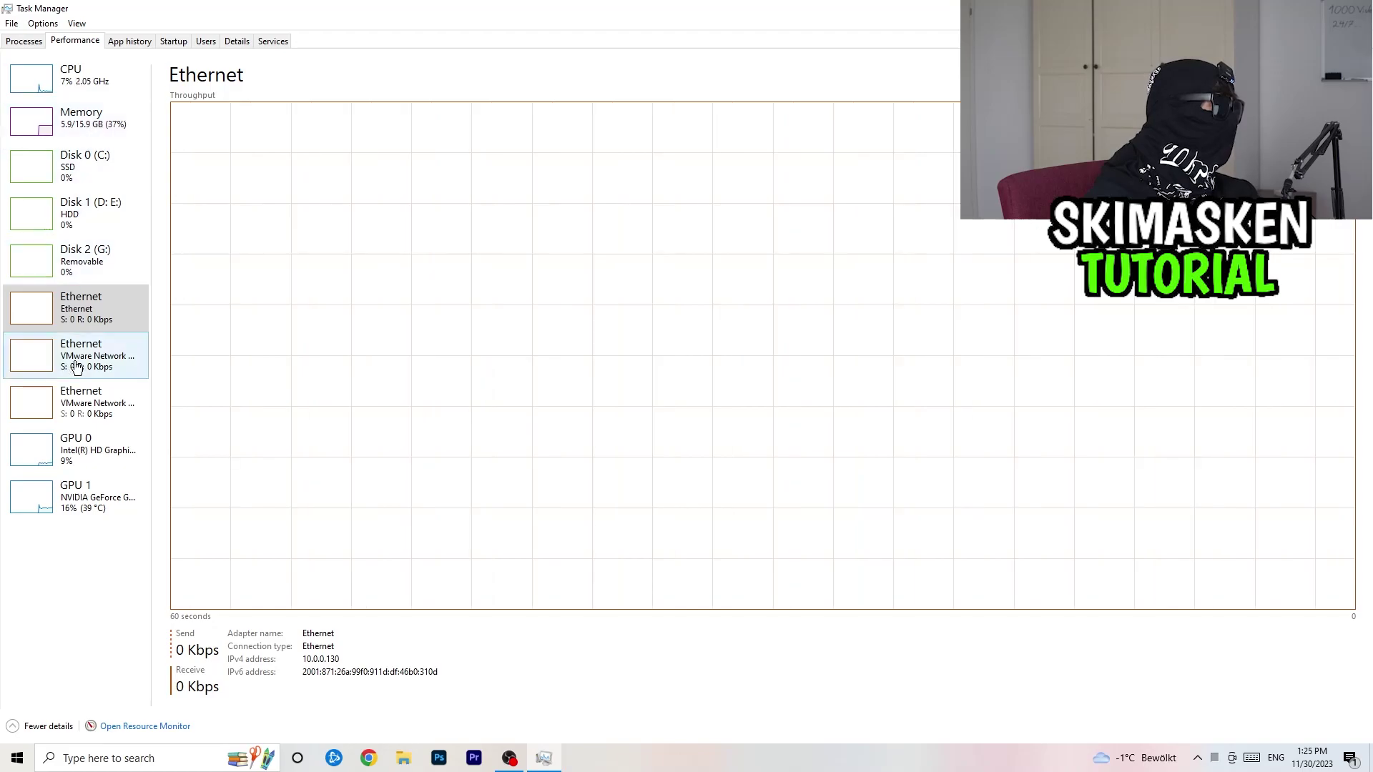
Step: Open Resource Monitor from Task Manager in a maximized window and view the processes with network activity
click(139, 727)
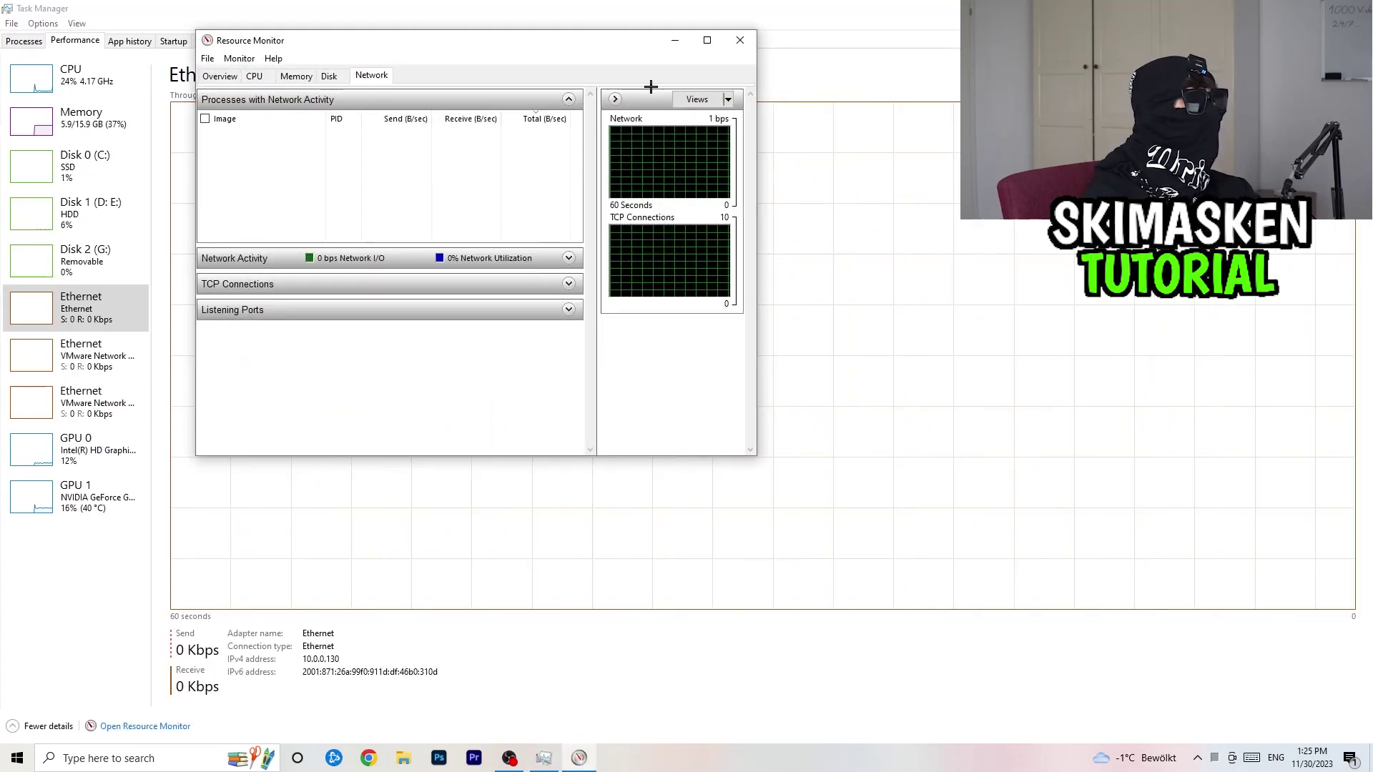
click(708, 40)
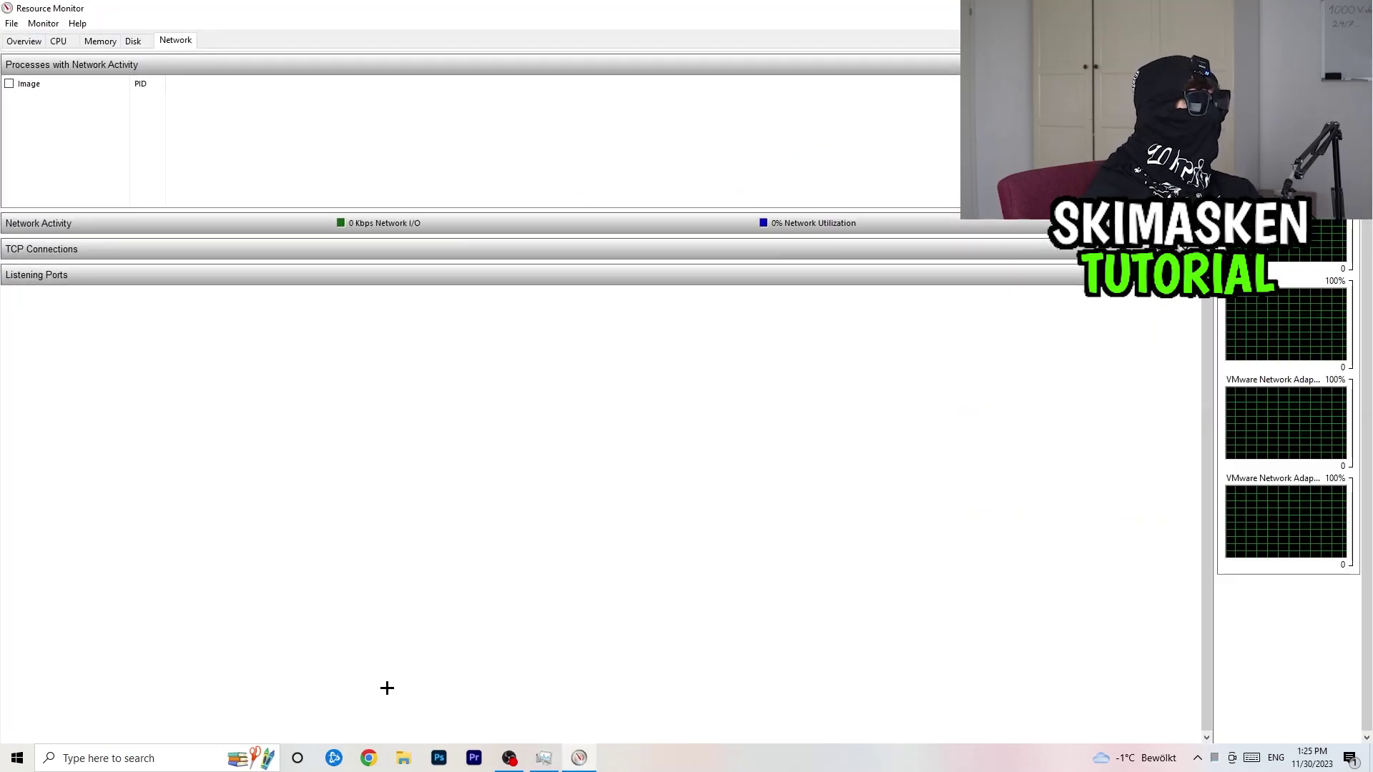
click(25, 40)
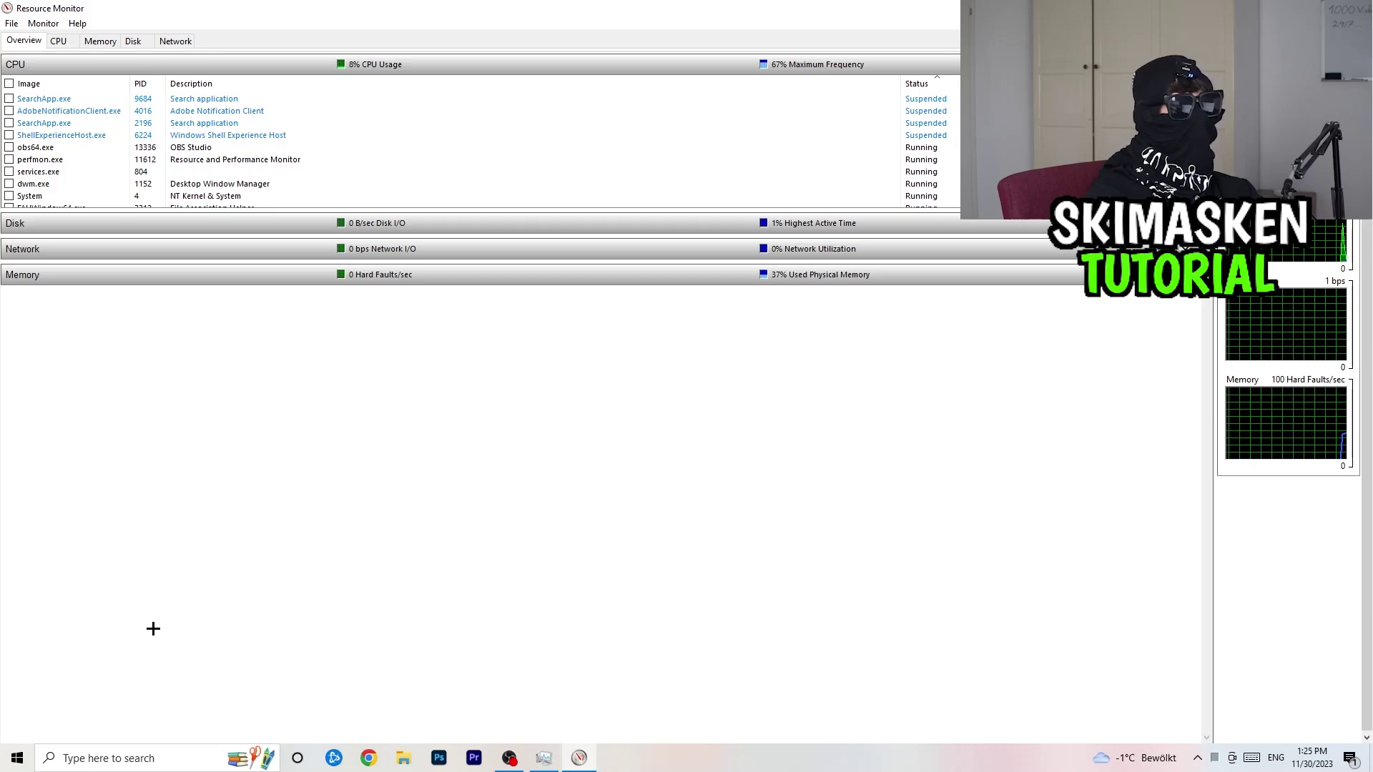
click(177, 36)
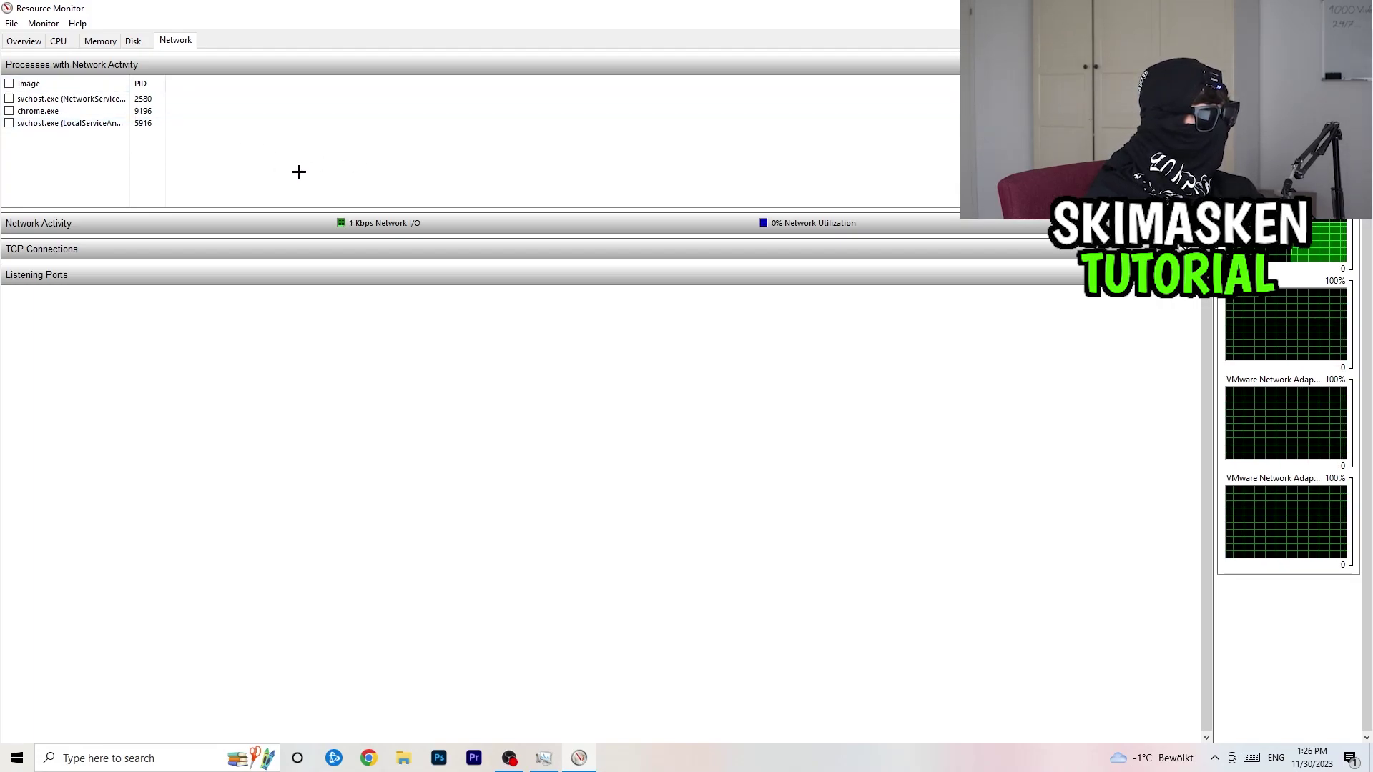
Step: Inspect the available actions for the svchost.exe and chrome.exe network processes without ending them, and close Resource Monitor and Task Manager
click(64, 98)
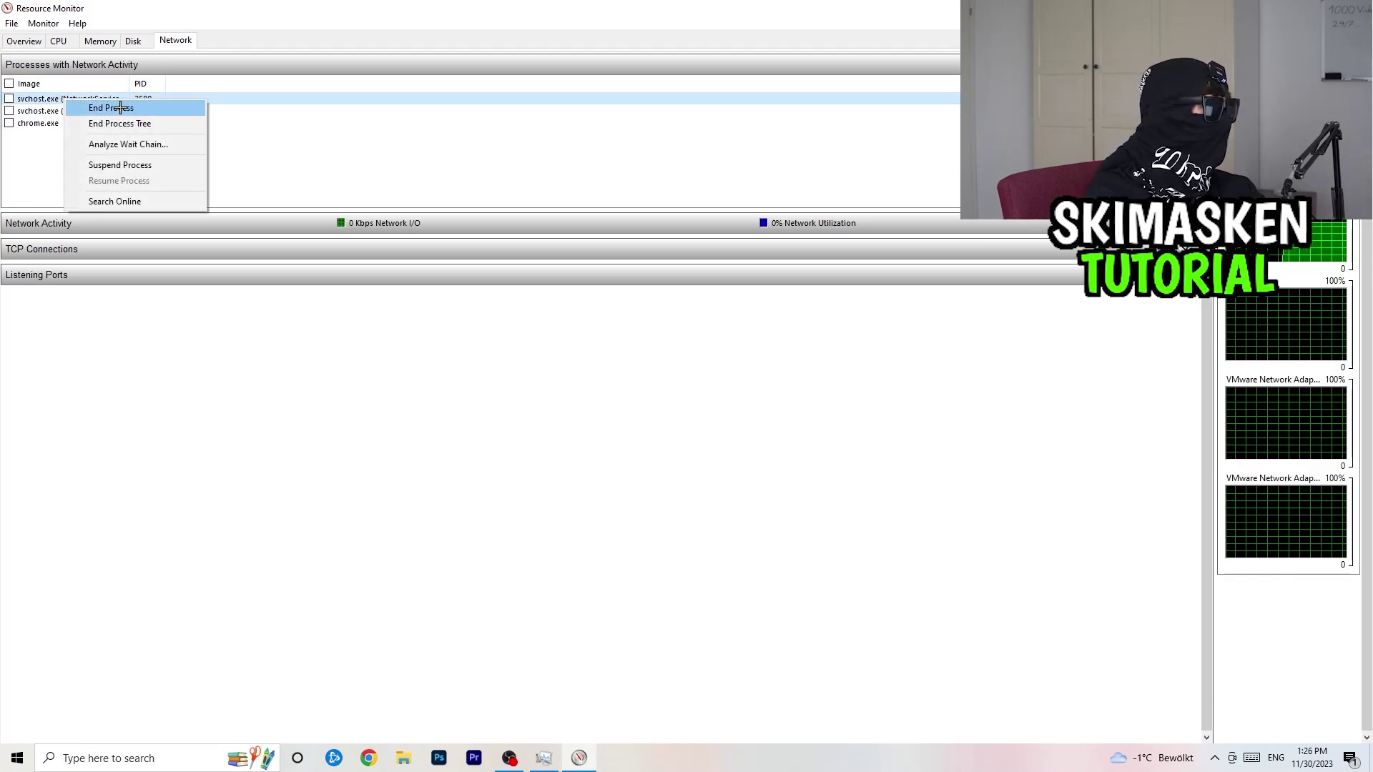
click(855, 329)
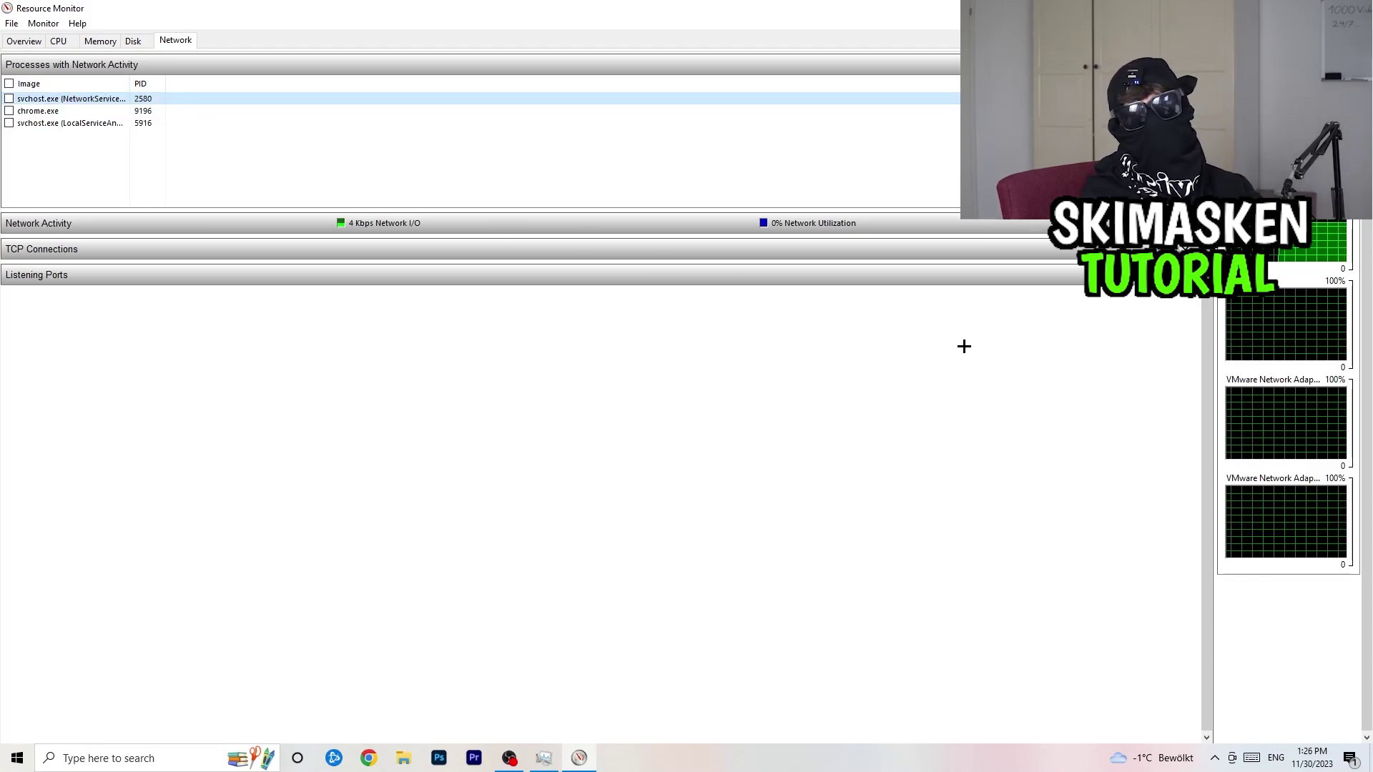
right_click(87, 96)
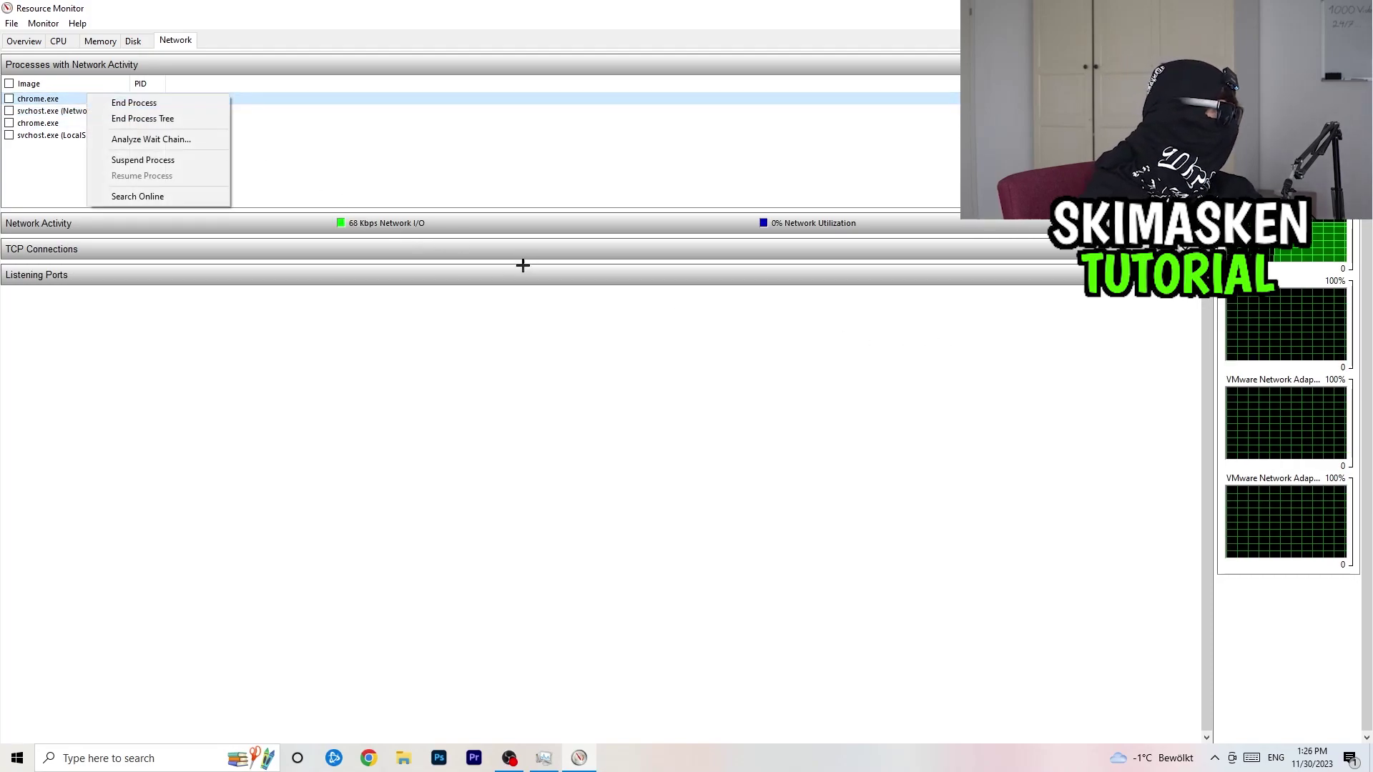
click(305, 357)
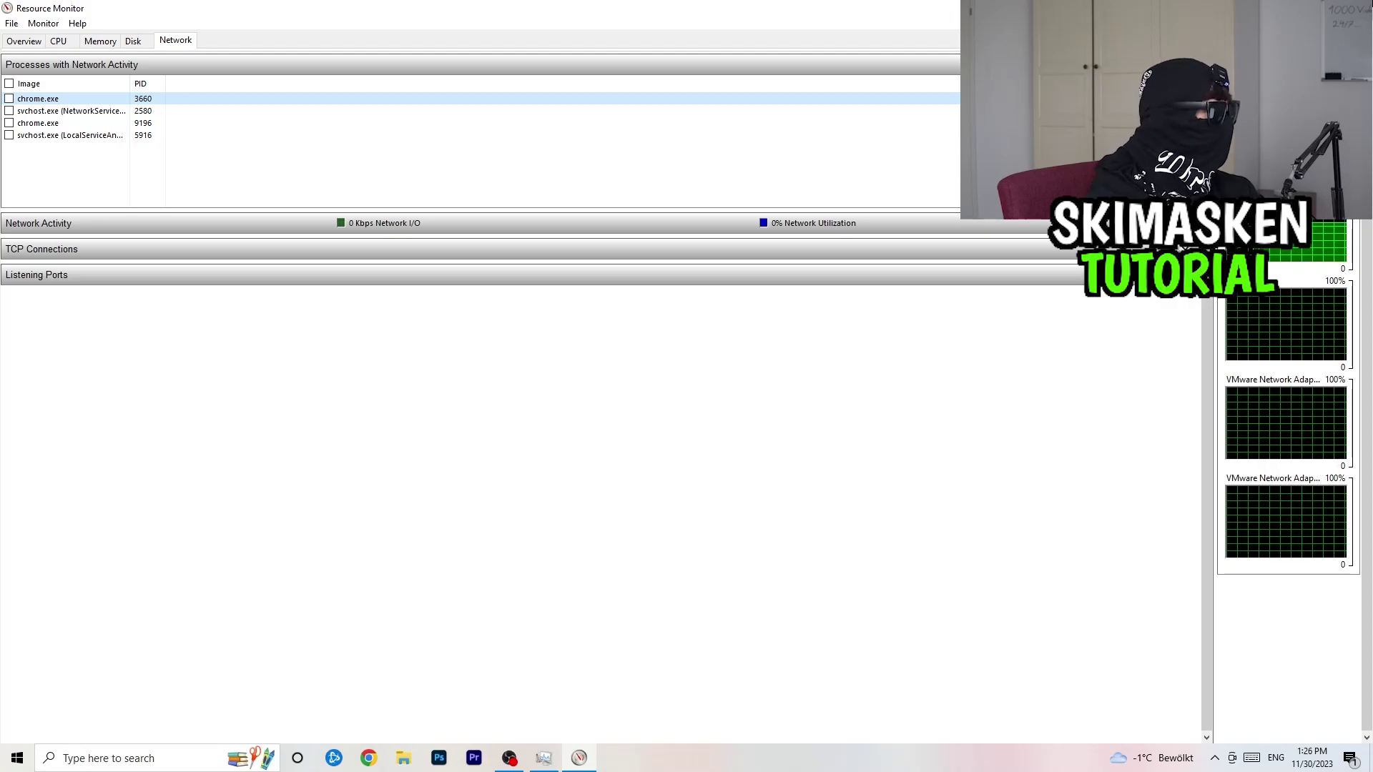
key(alt+F4)
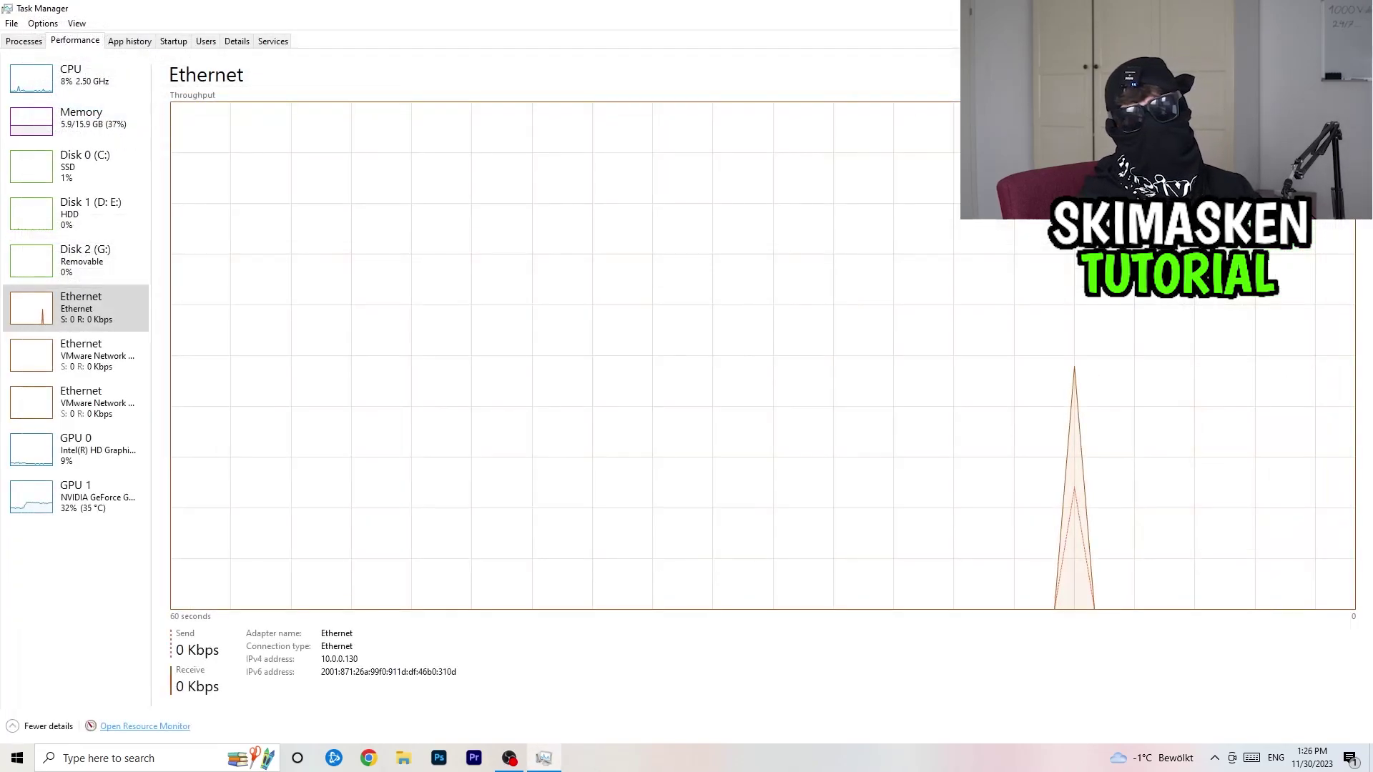
key(alt+F4)
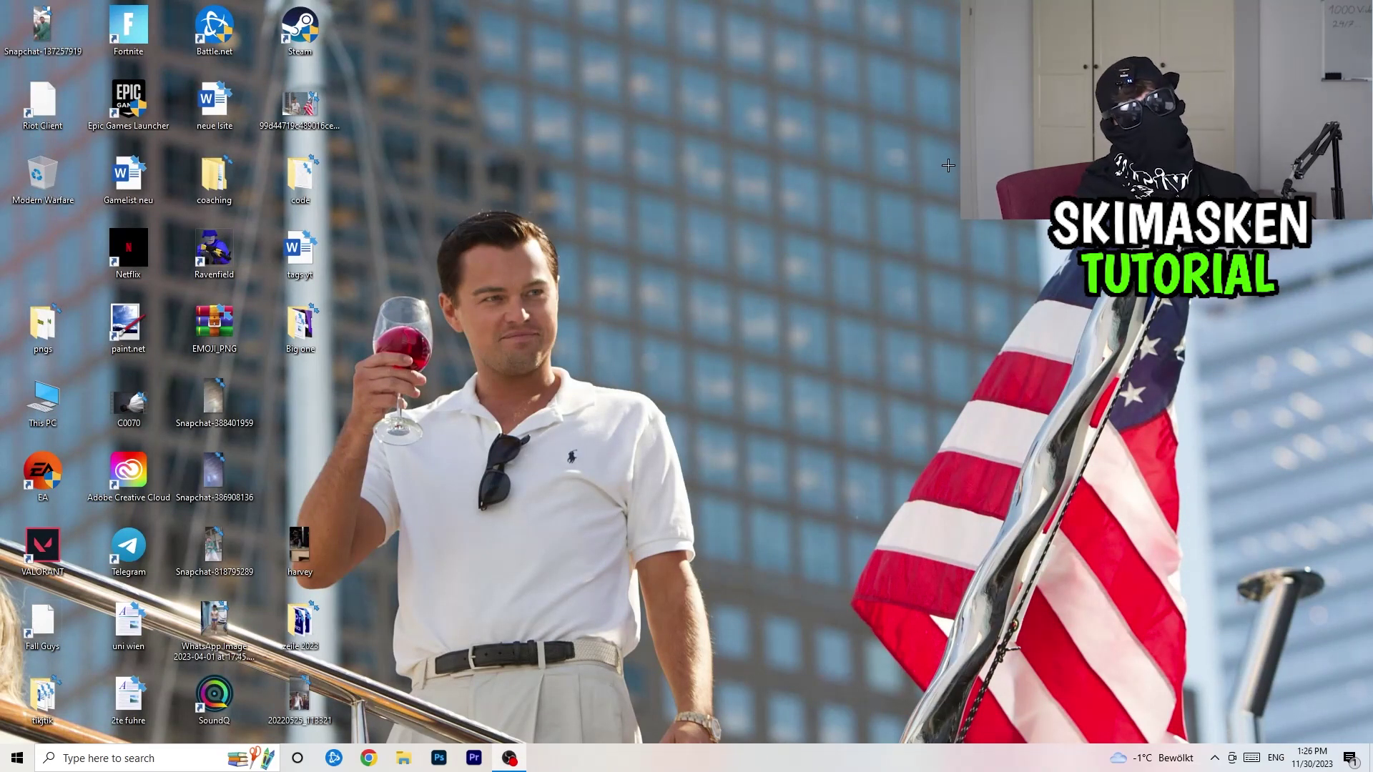
Step: Open the Windows network adapter list from the Network & Internet settings
click(2, 767)
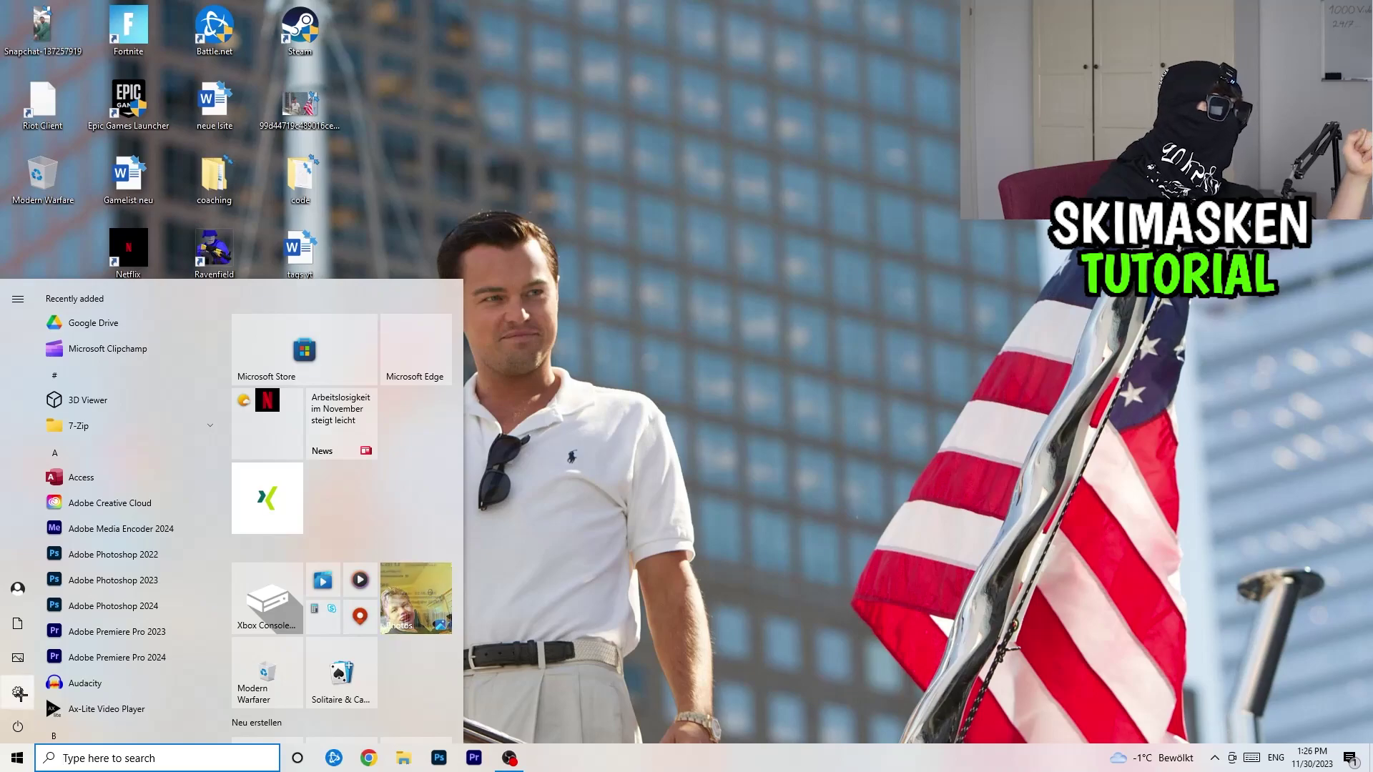
click(20, 692)
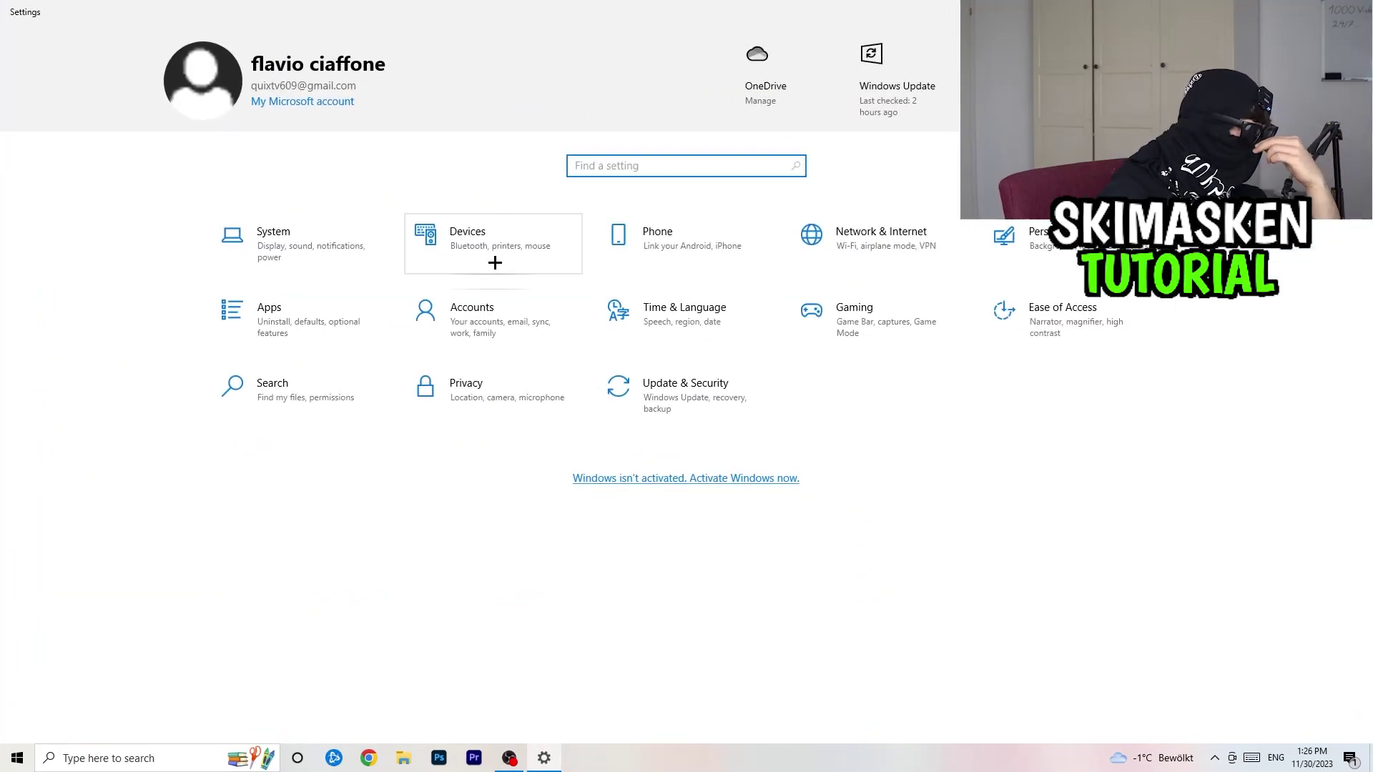
click(849, 234)
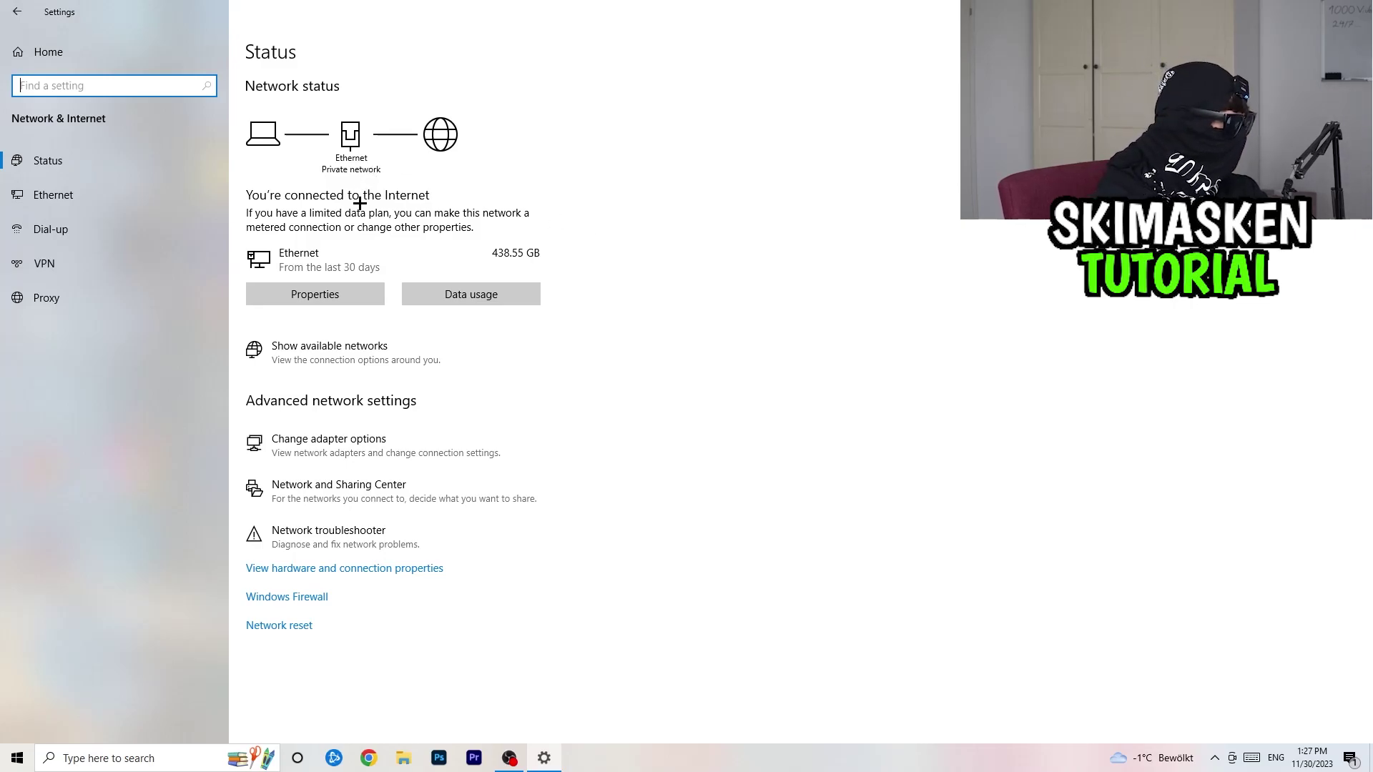
click(350, 439)
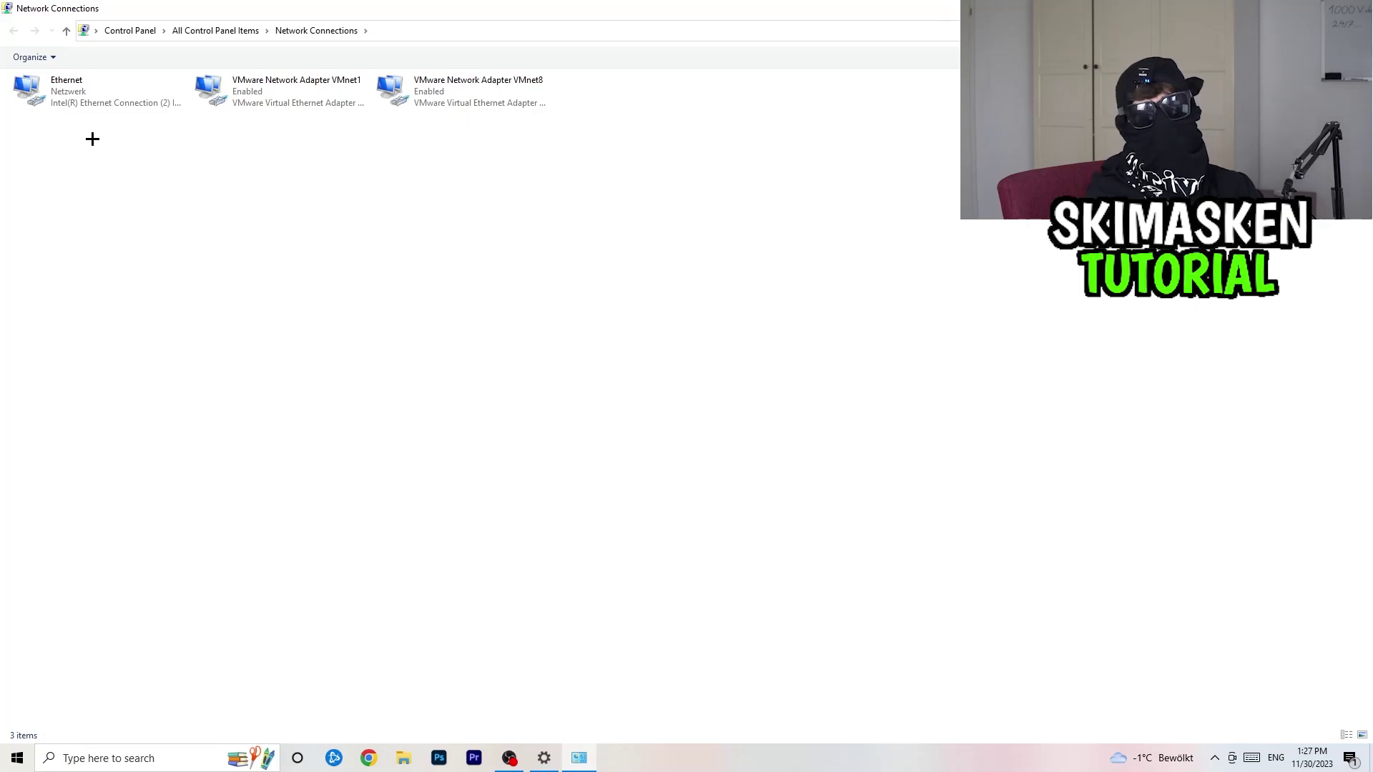
Step: Disable and re-enable the Ethernet adapter, and close the Network Connections window
right_click(107, 93)
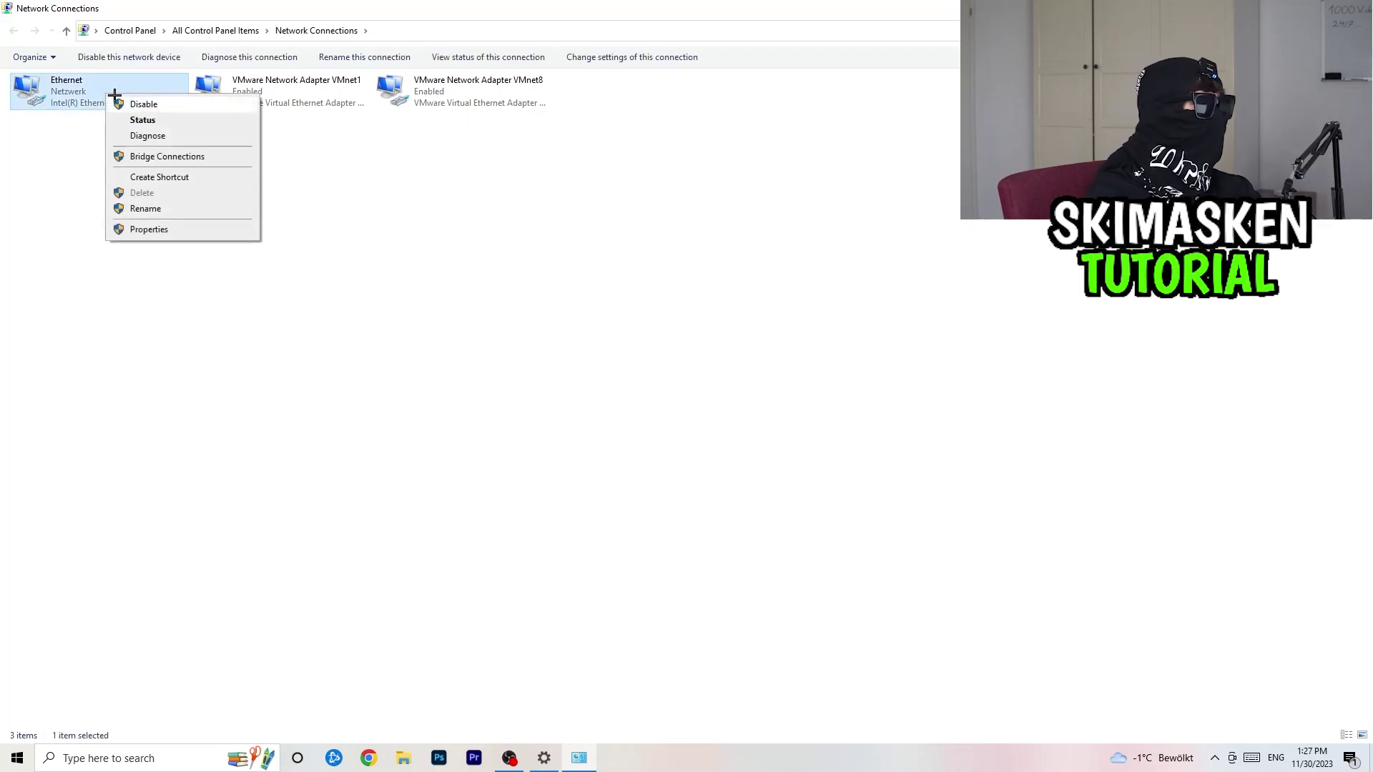
click(142, 105)
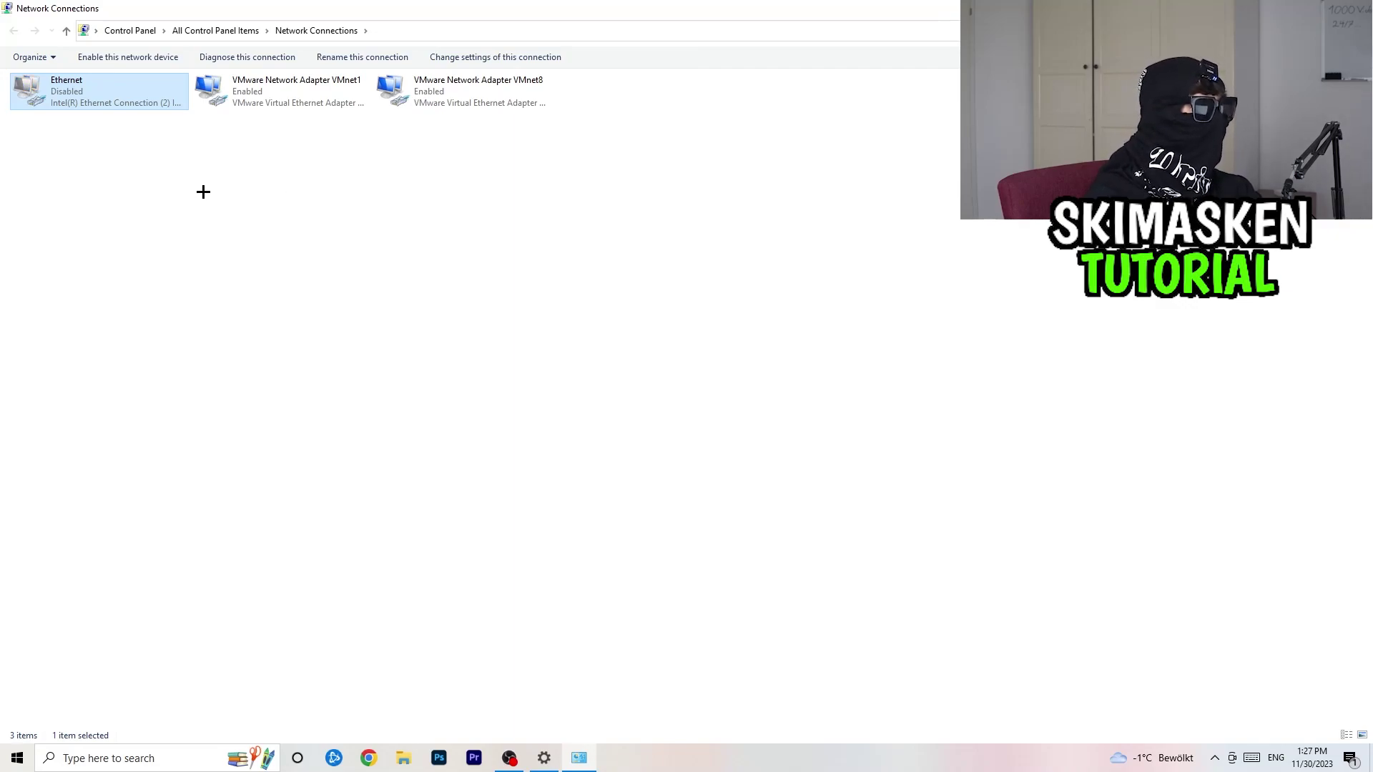
right_click(109, 87)
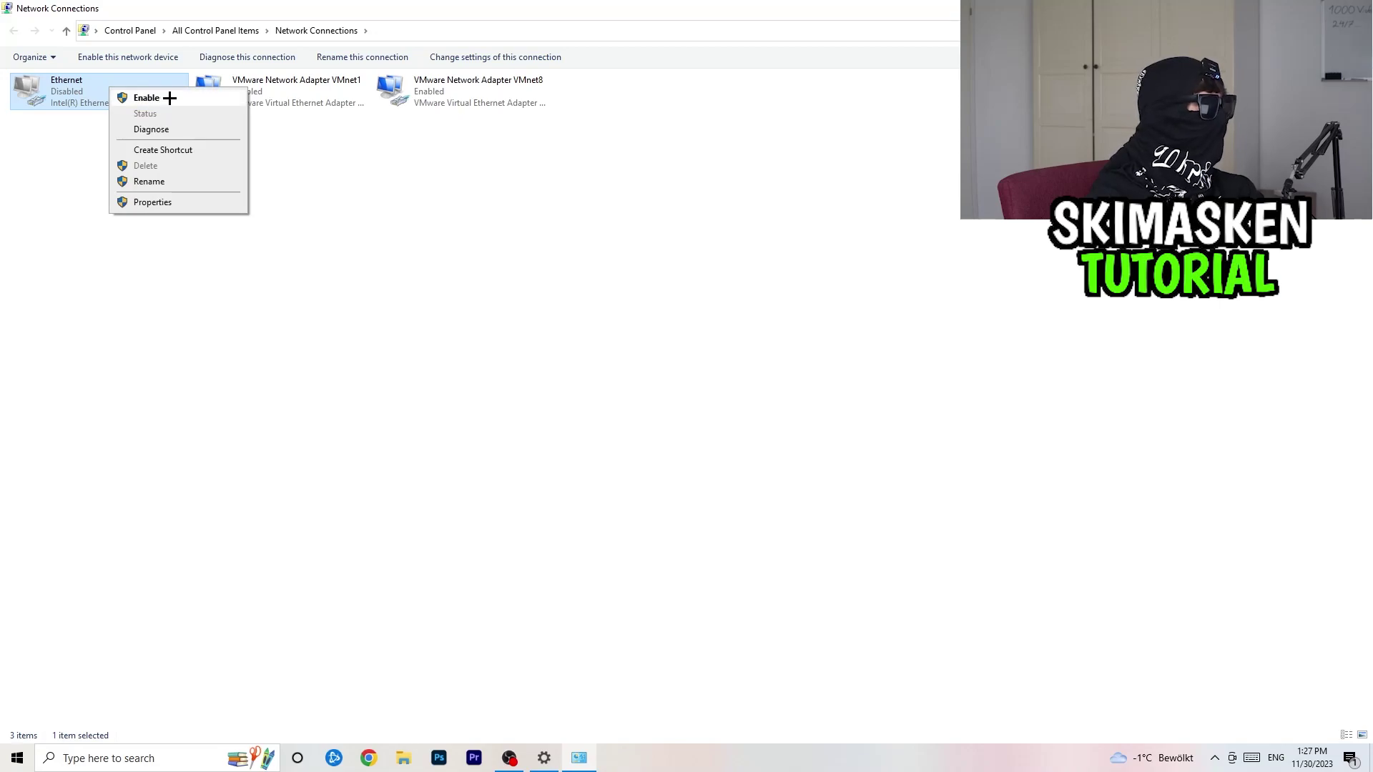
click(170, 97)
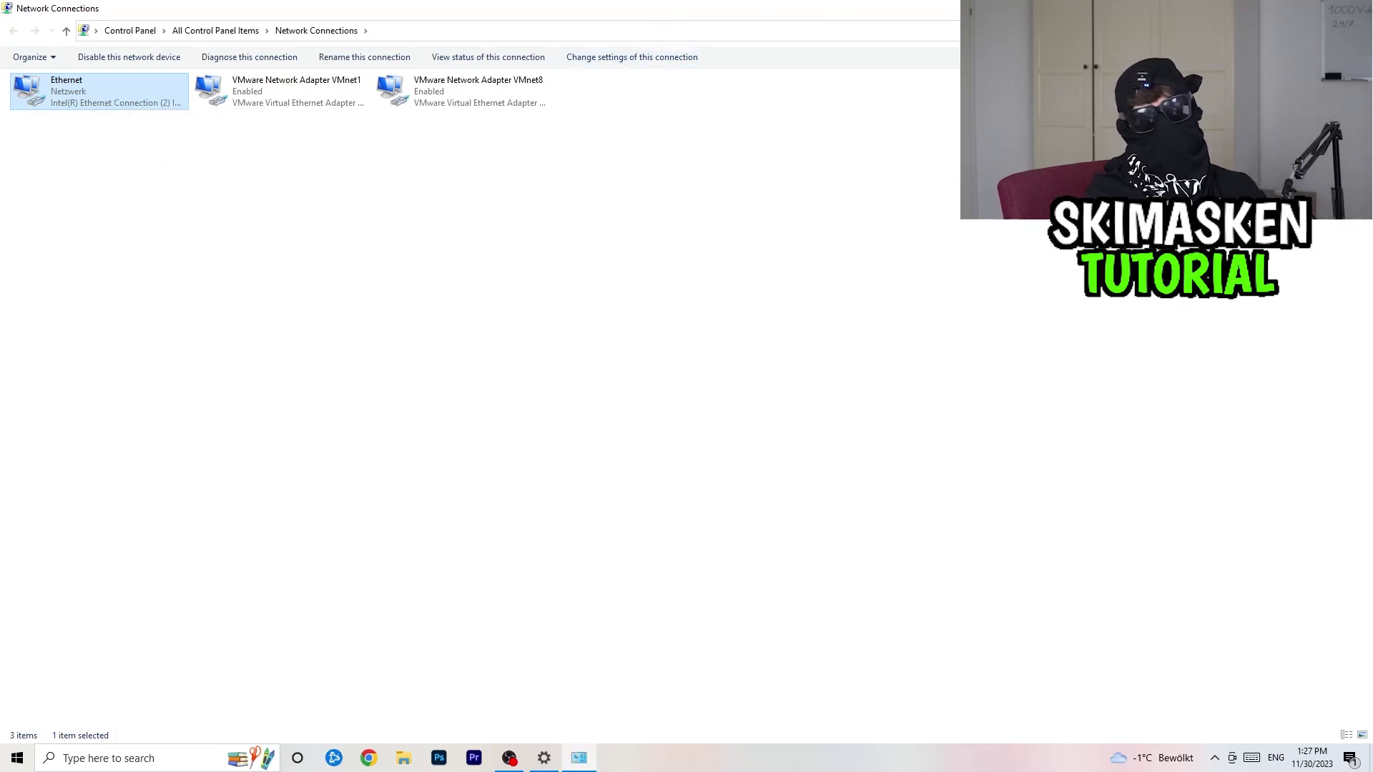
key(alt+F4)
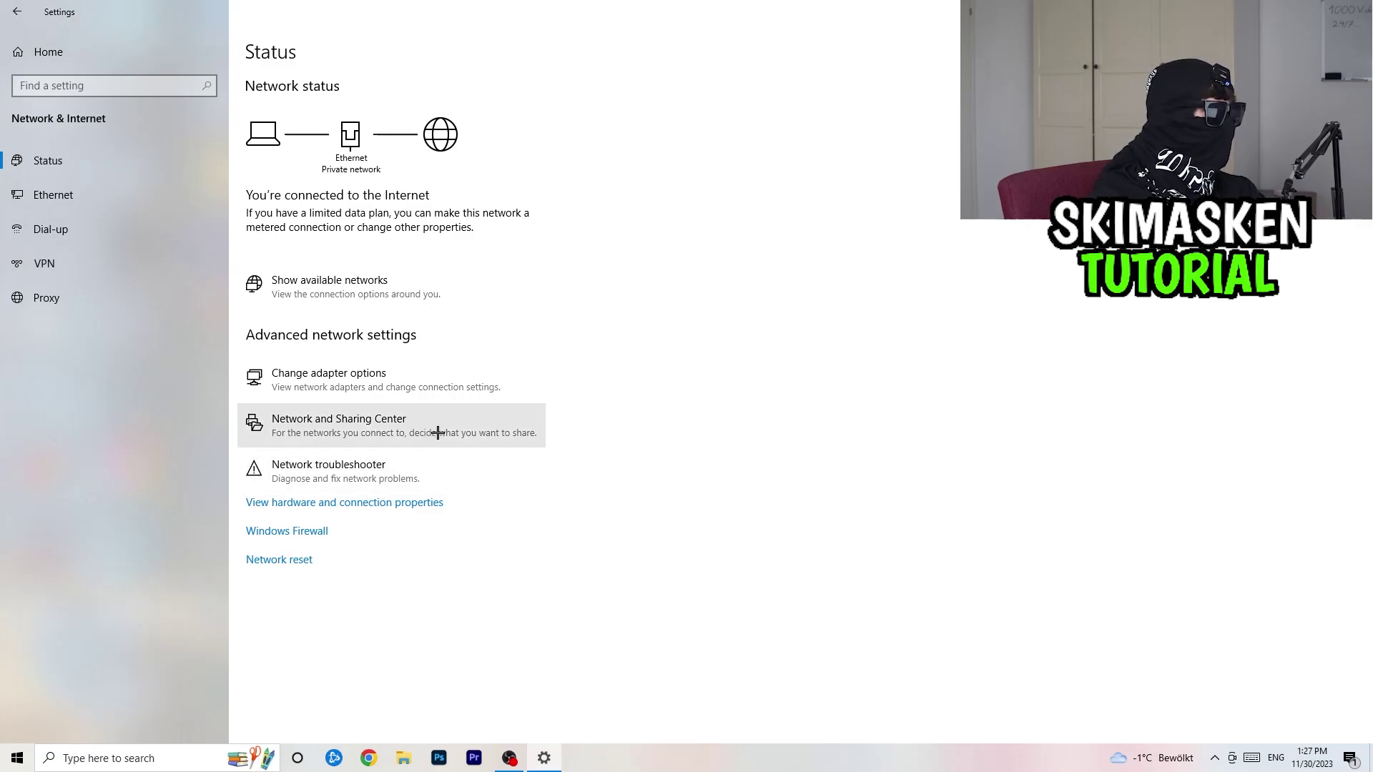
Step: View the troubleshooting page reached from the Network and Sharing Center and return to the network status settings
click(405, 441)
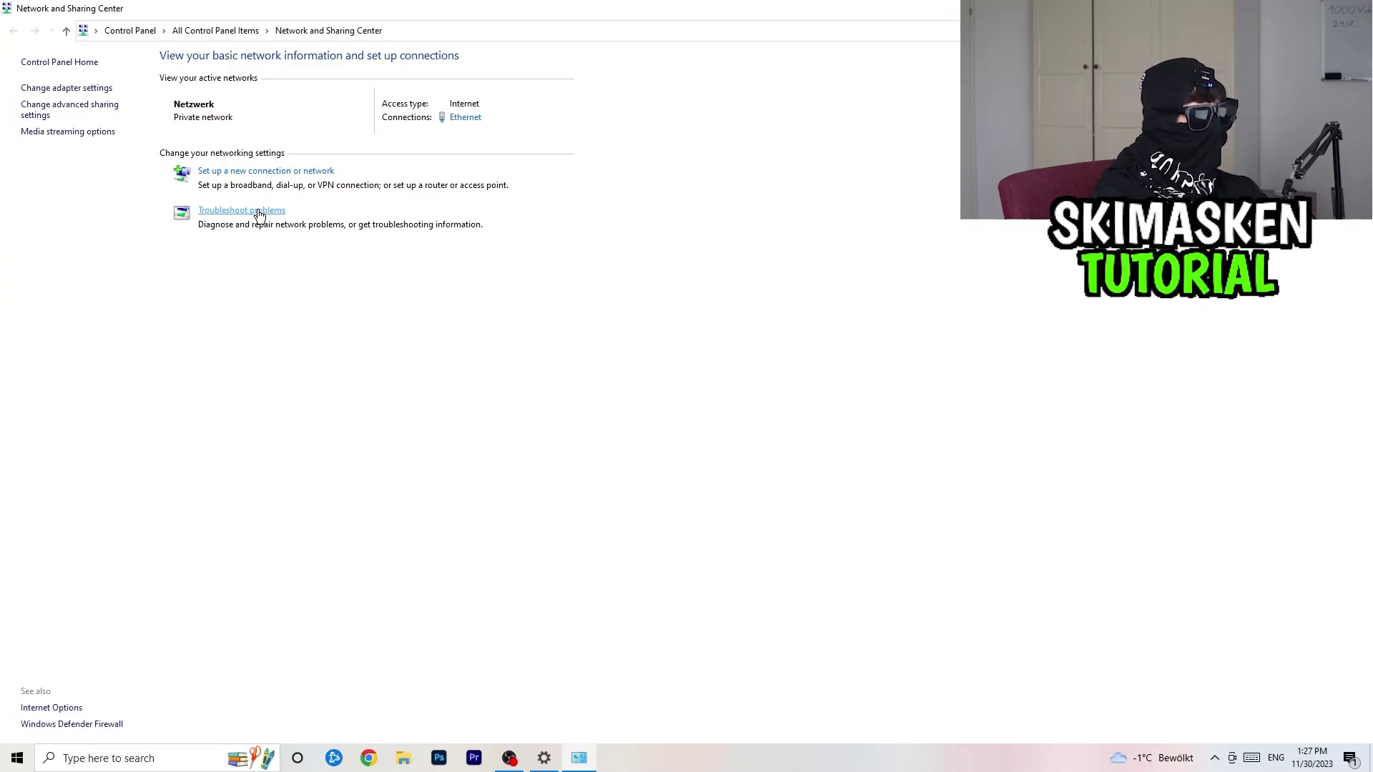
click(259, 216)
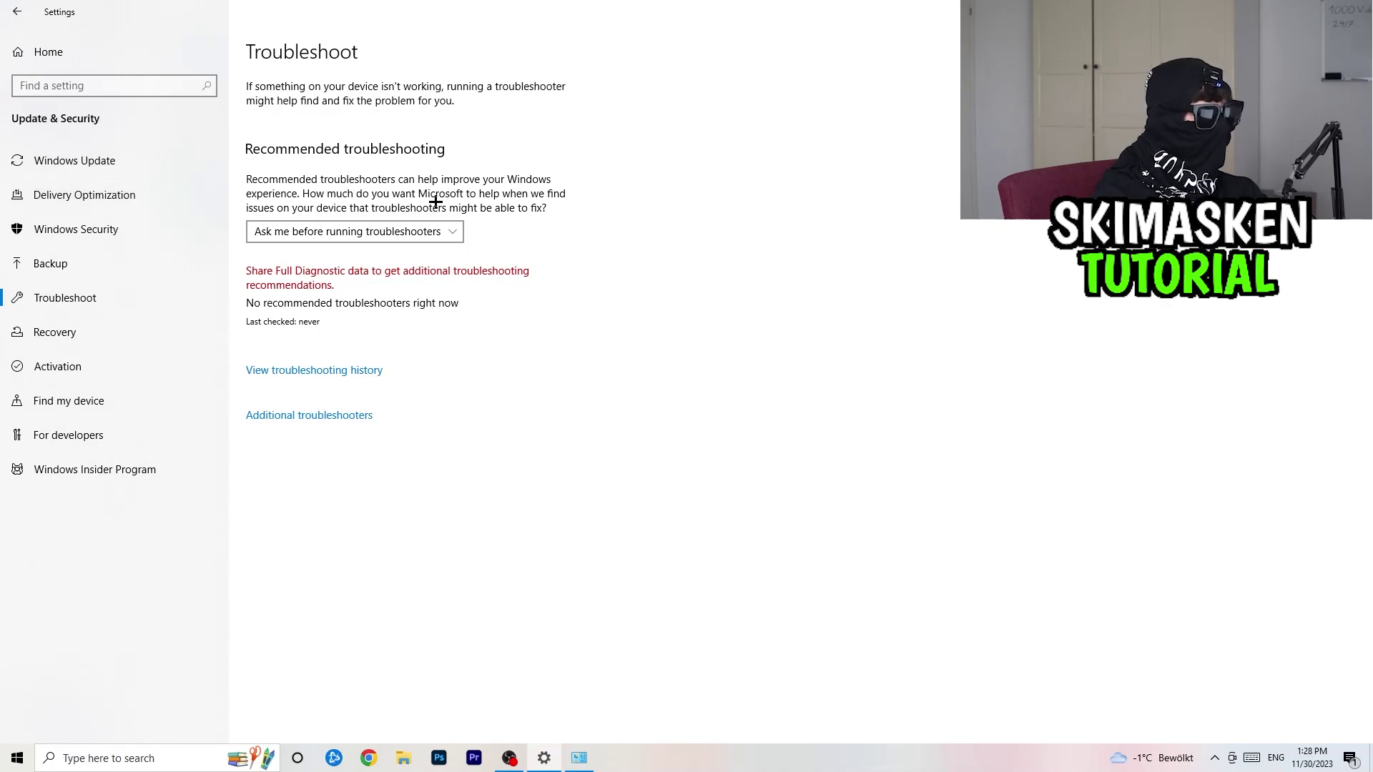
click(31, 5)
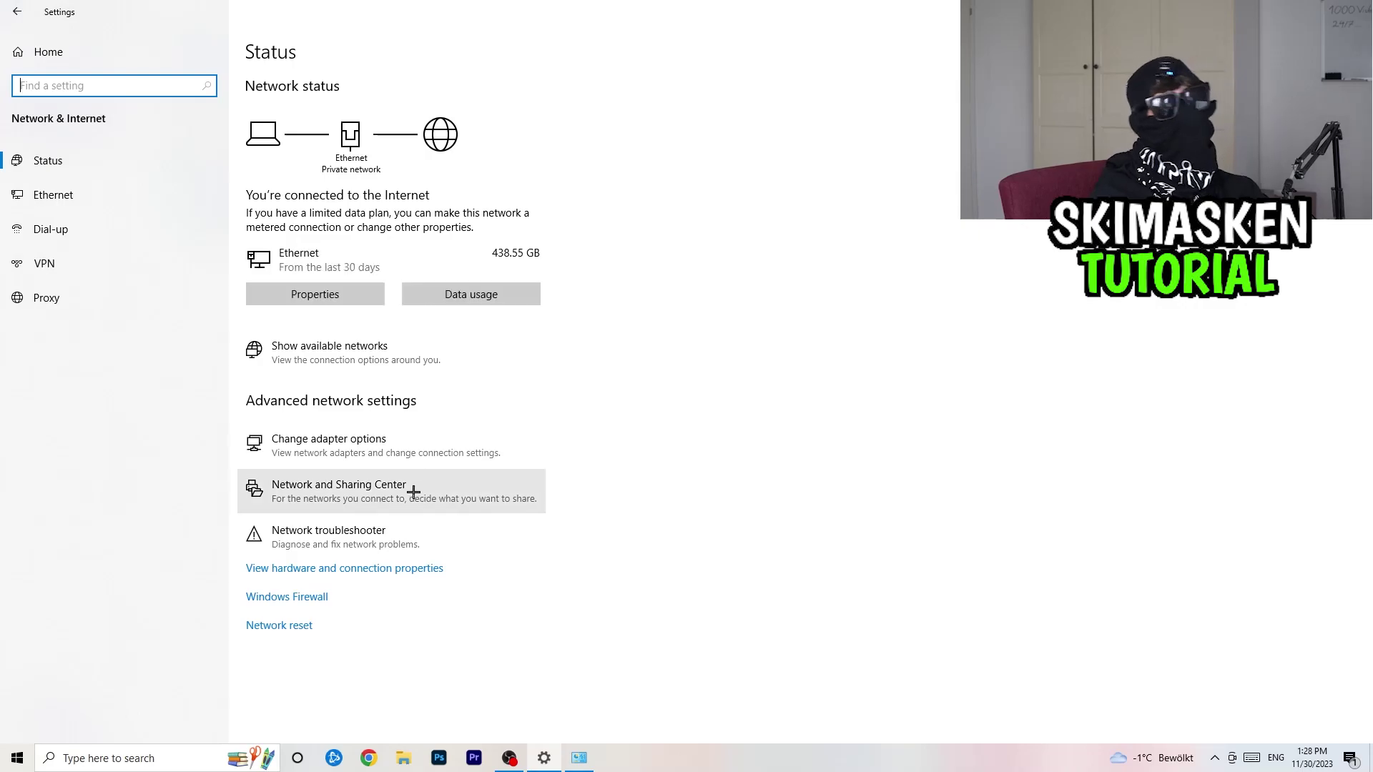
Step: Open the Internet Protocol Version 4 (TCP/IPv4) properties of the Ethernet connection from the Network and Sharing Center
click(288, 484)
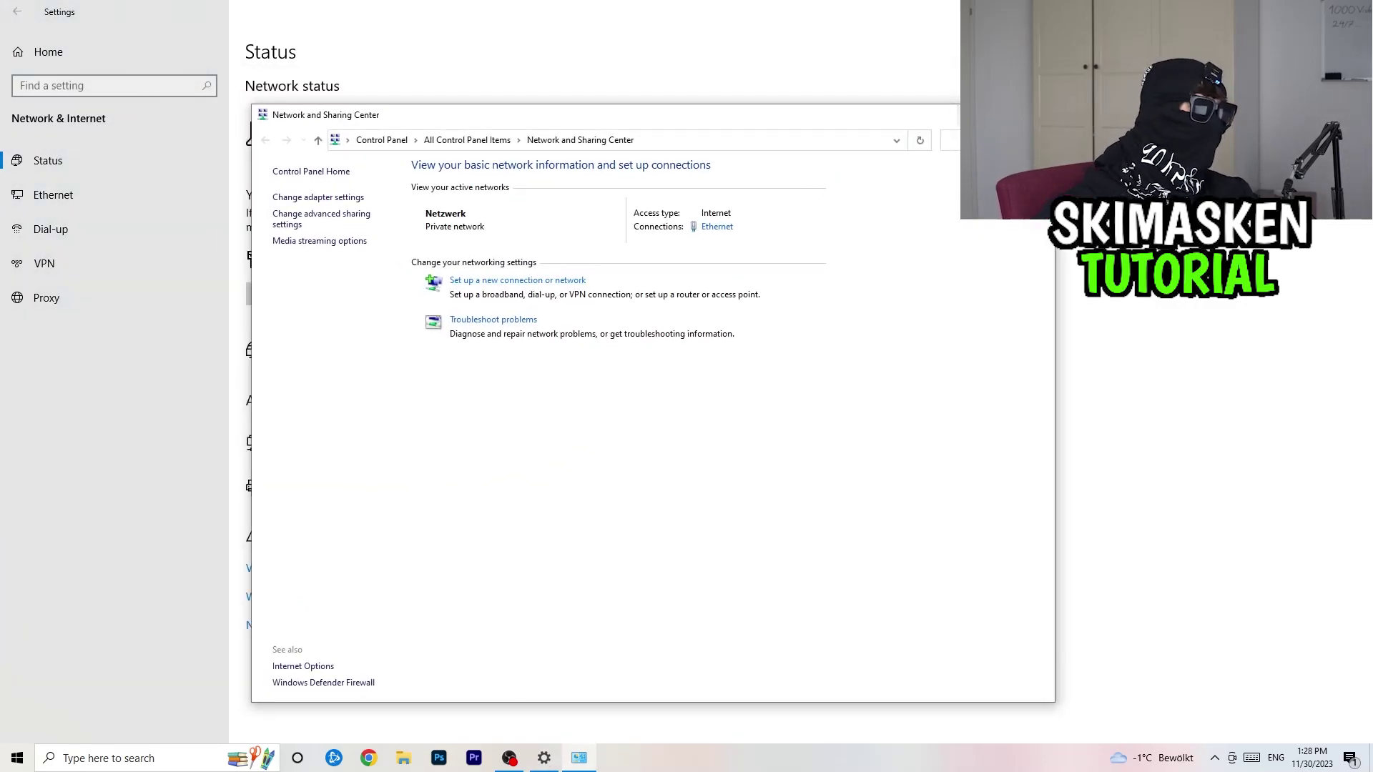
click(1005, 115)
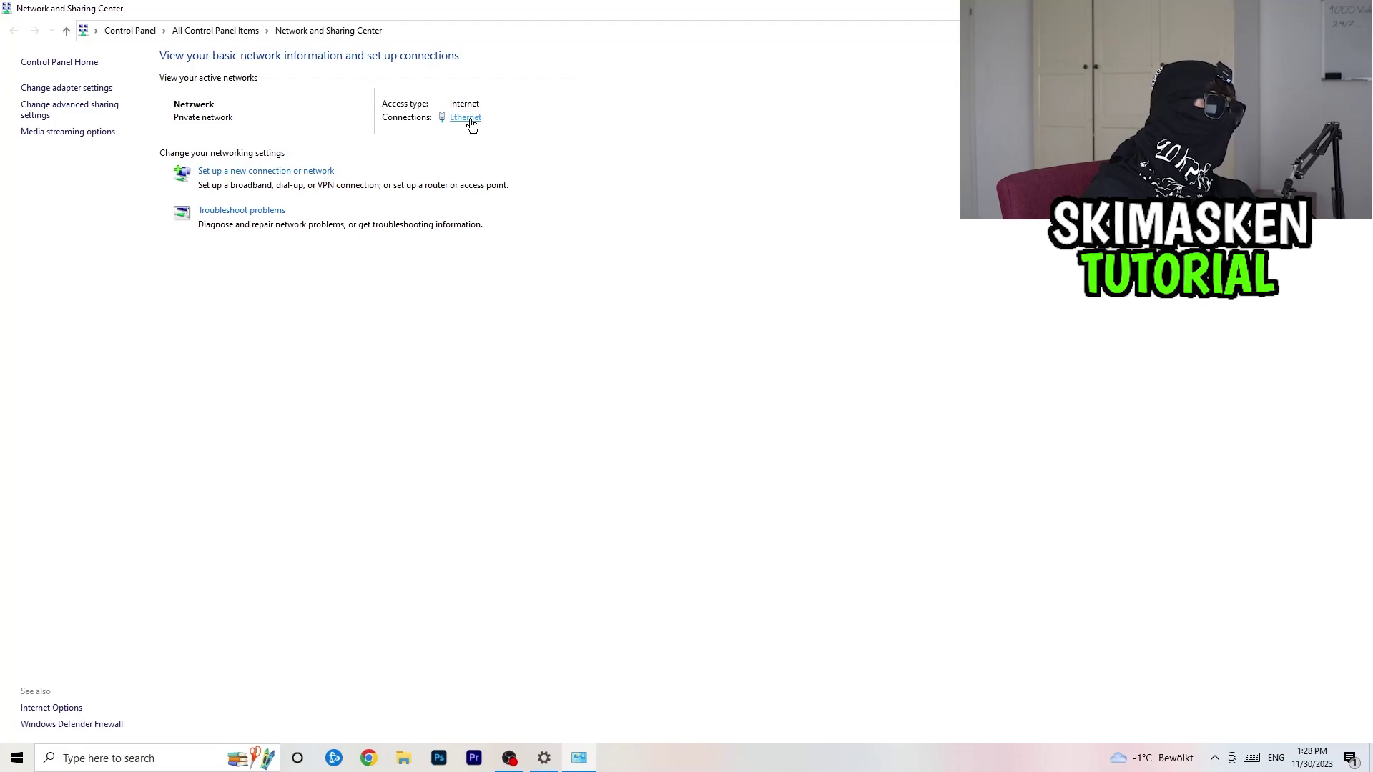
click(465, 118)
drag(659, 233, 361, 110)
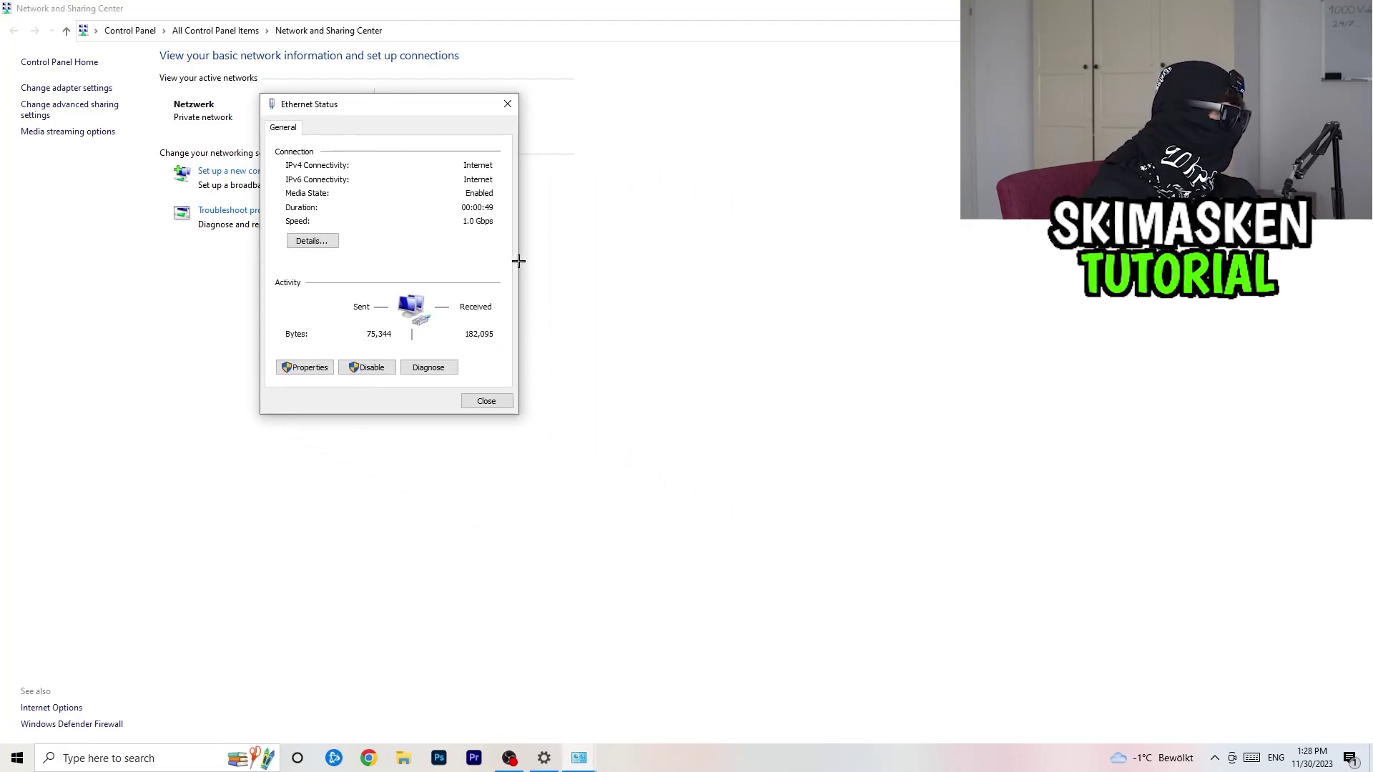
click(309, 368)
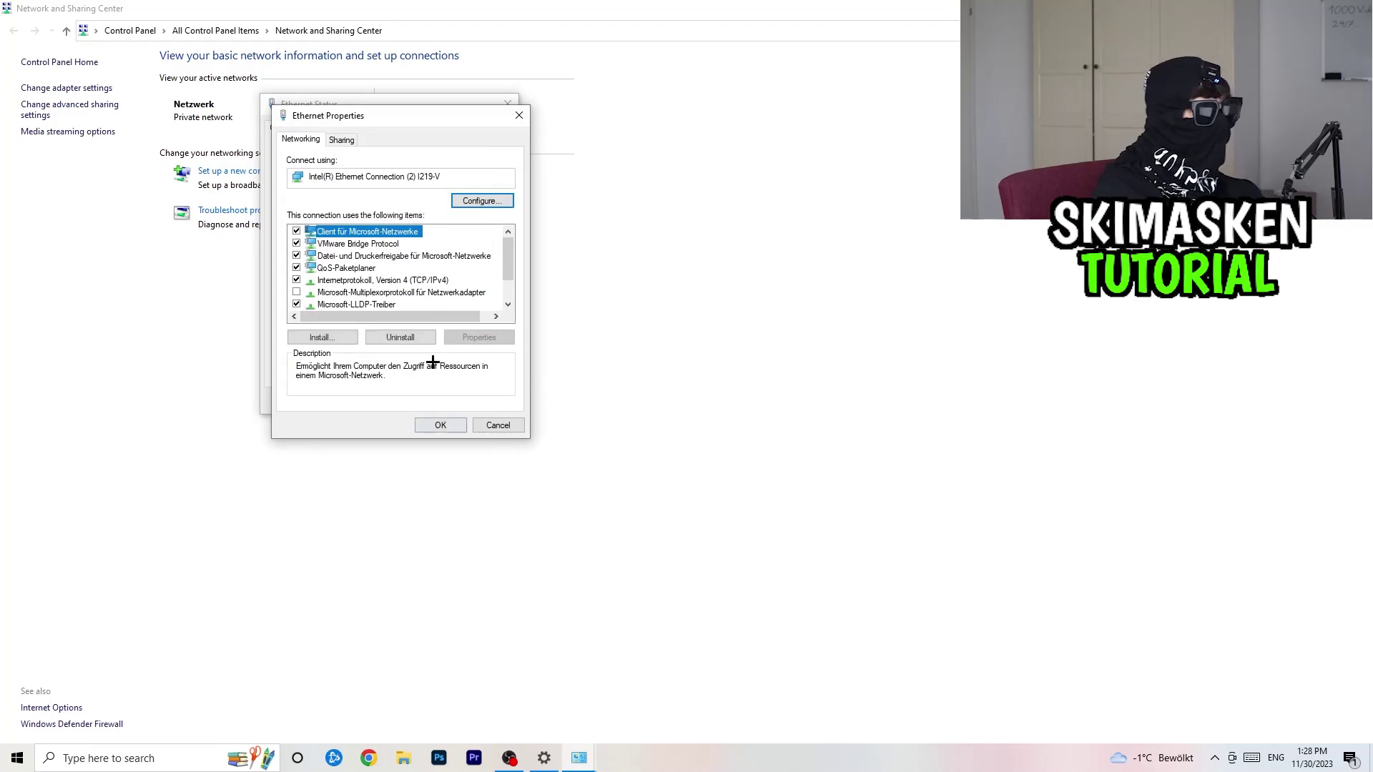
drag(409, 116, 688, 140)
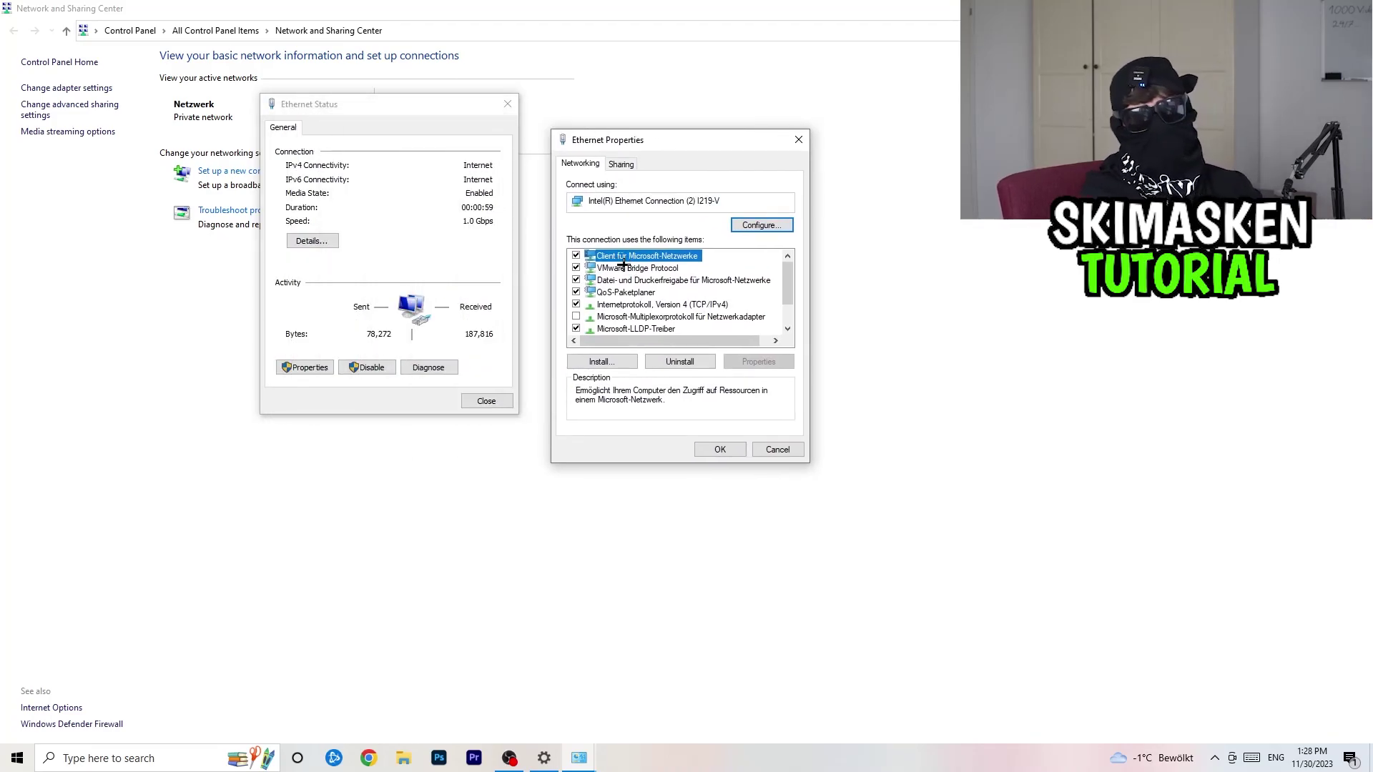
double_click(628, 305)
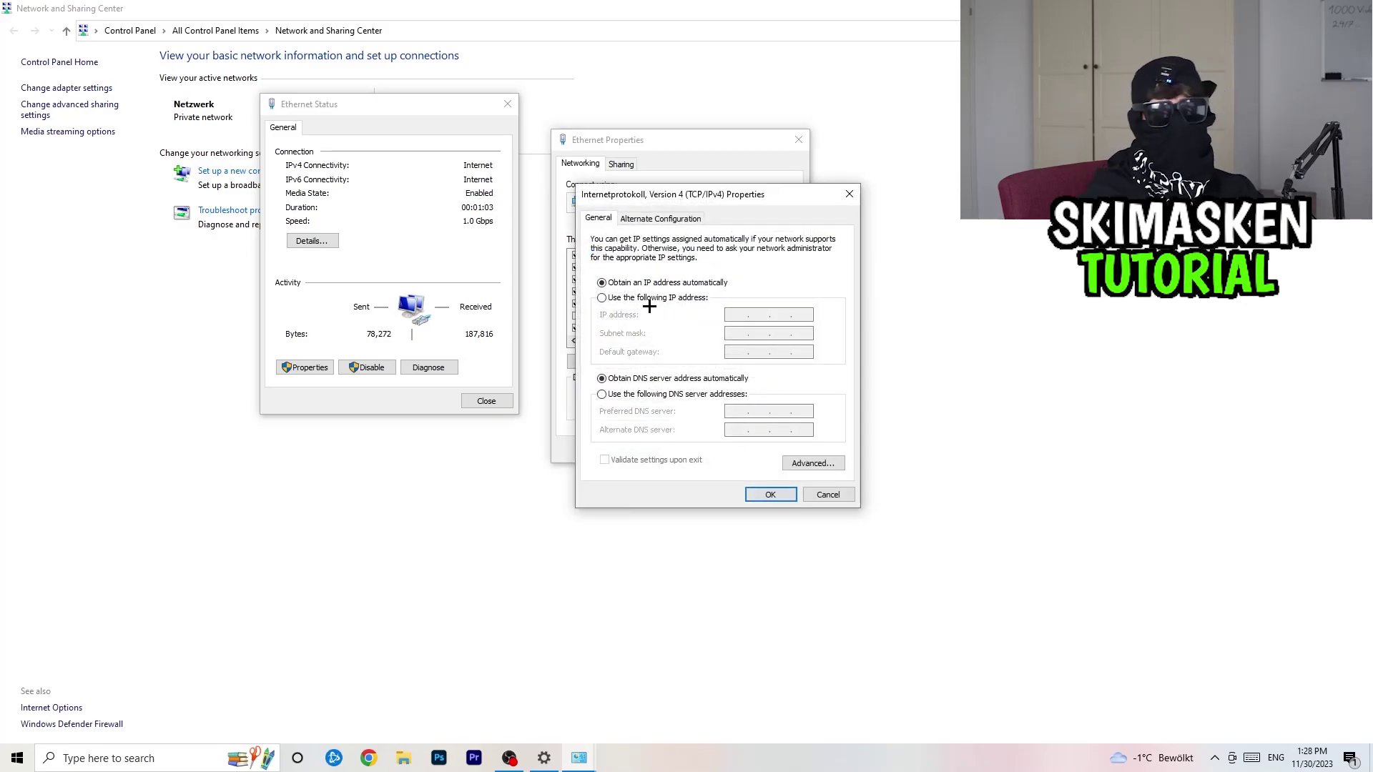
Step: Switch the IPv4 properties to a manually specified IP address, and close the Ethernet dialogs and Network and Sharing Center without saving
click(649, 298)
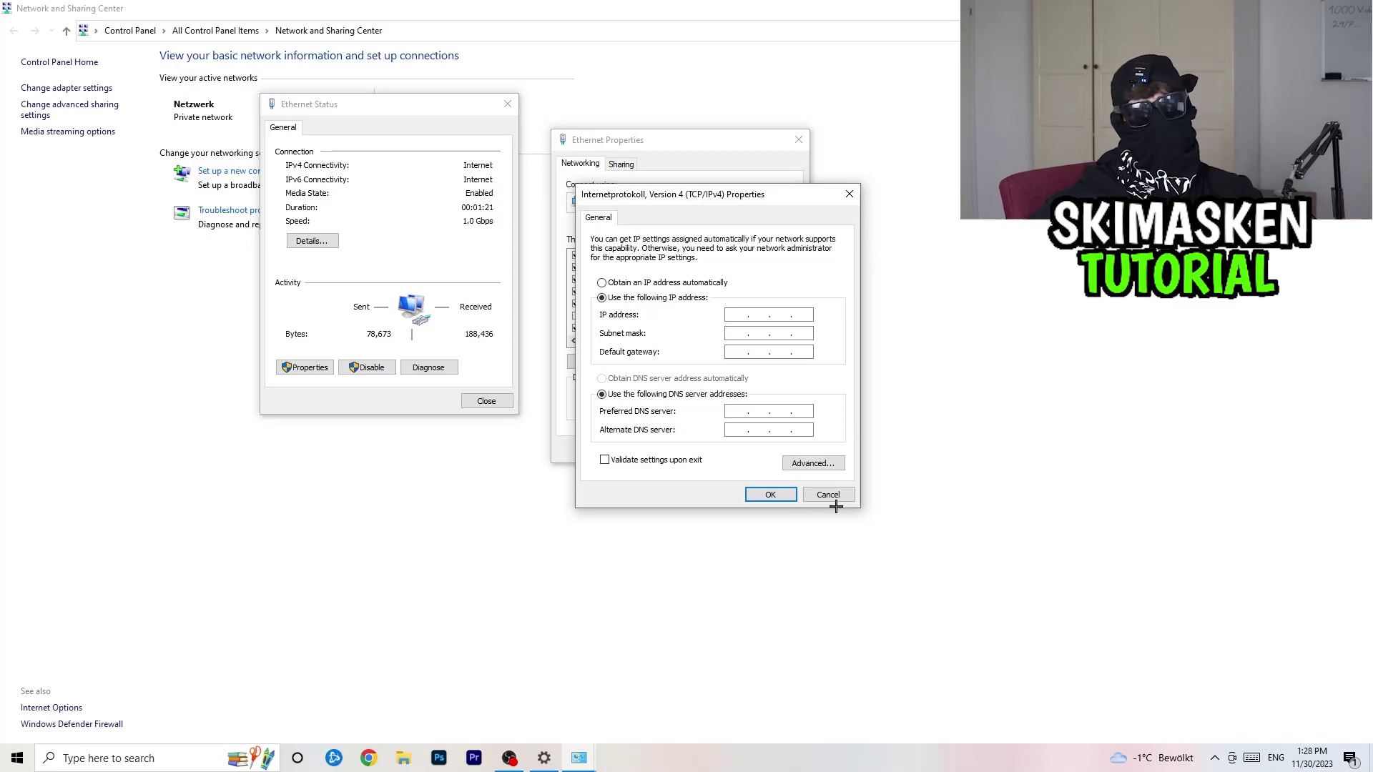
click(850, 193)
click(800, 140)
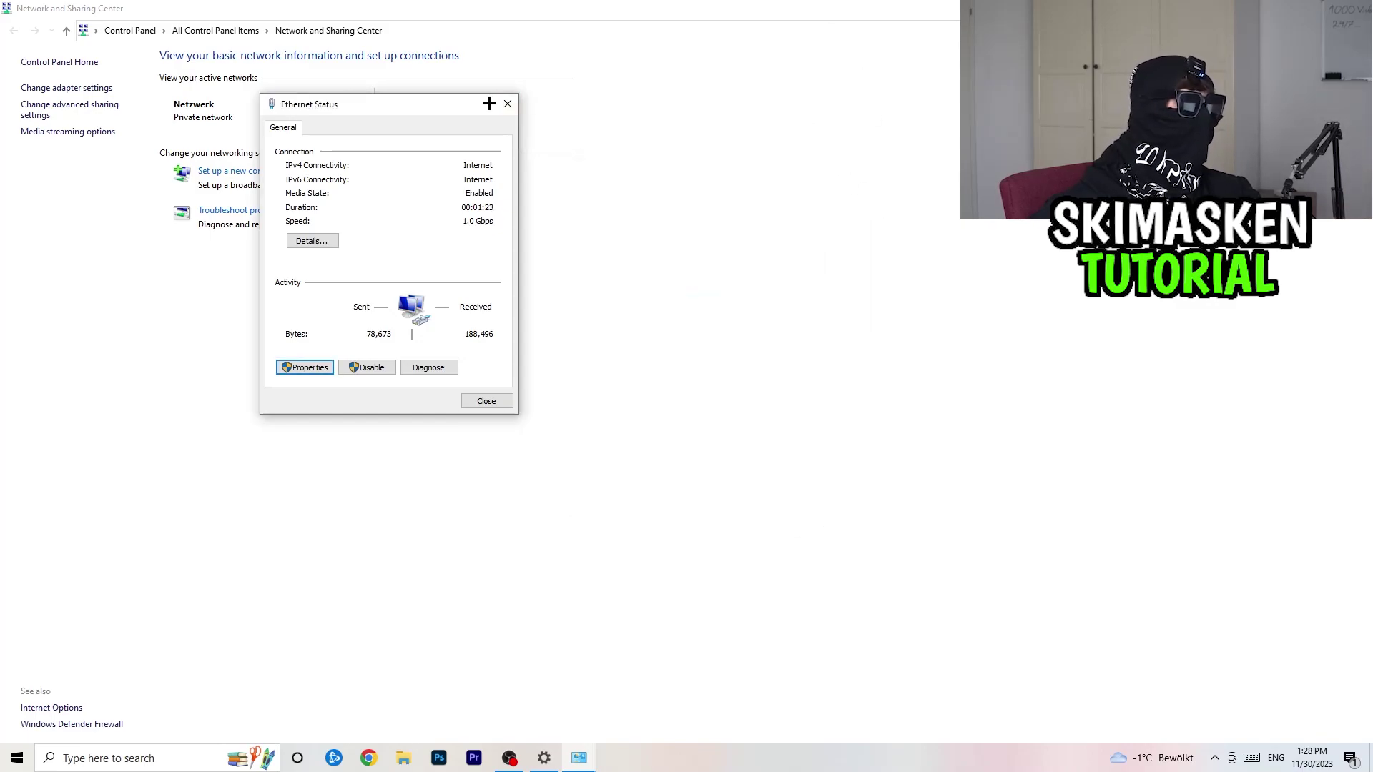
click(508, 104)
key(alt+F4)
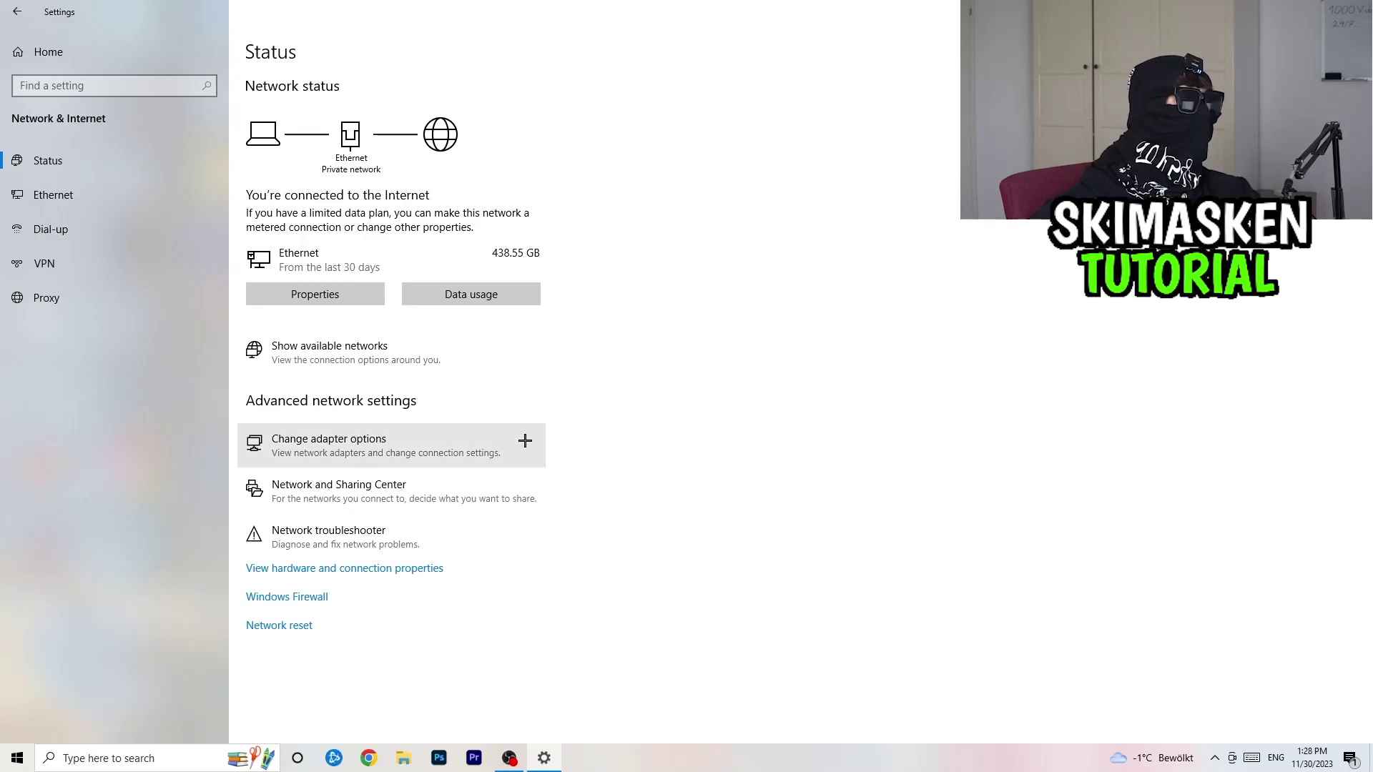
Step: Run the network troubleshooter on all network adapters, and close it together with the Settings window
click(497, 529)
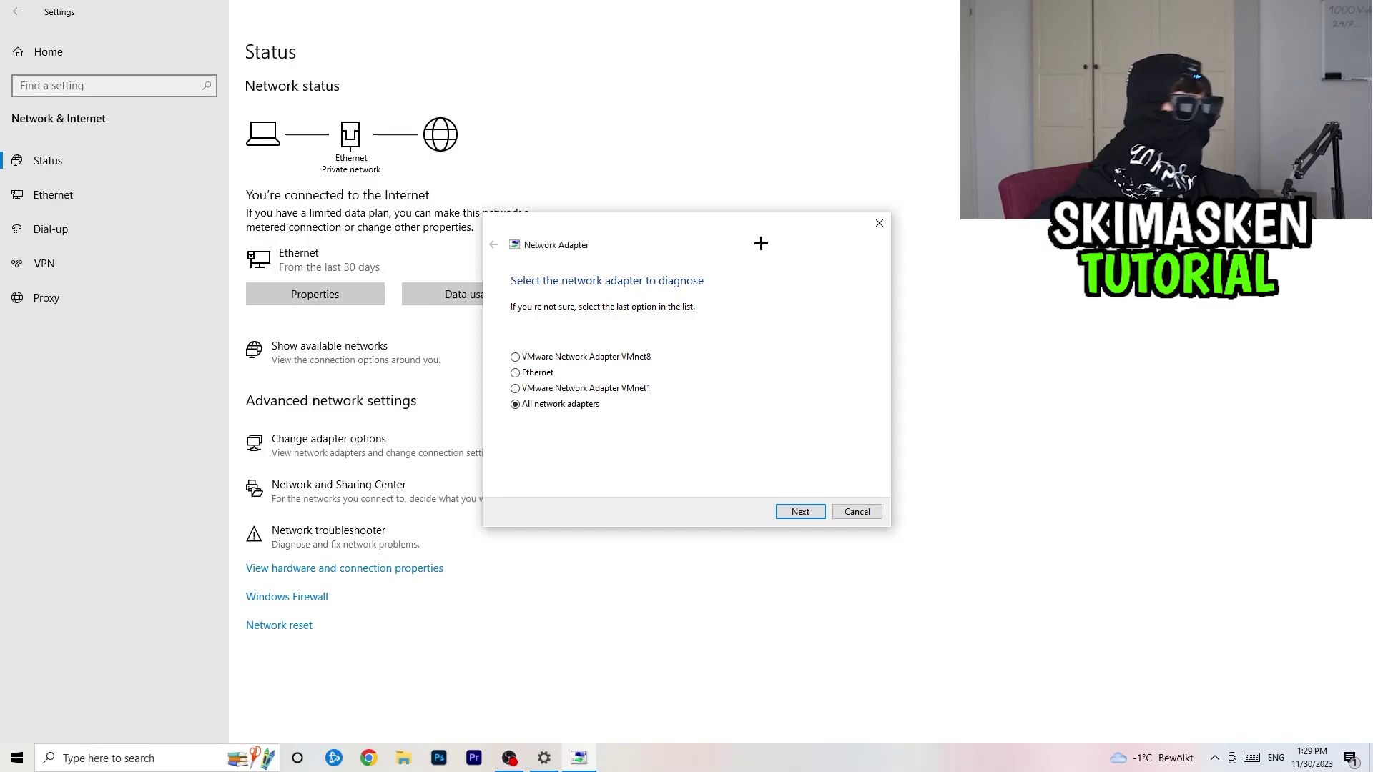
click(782, 511)
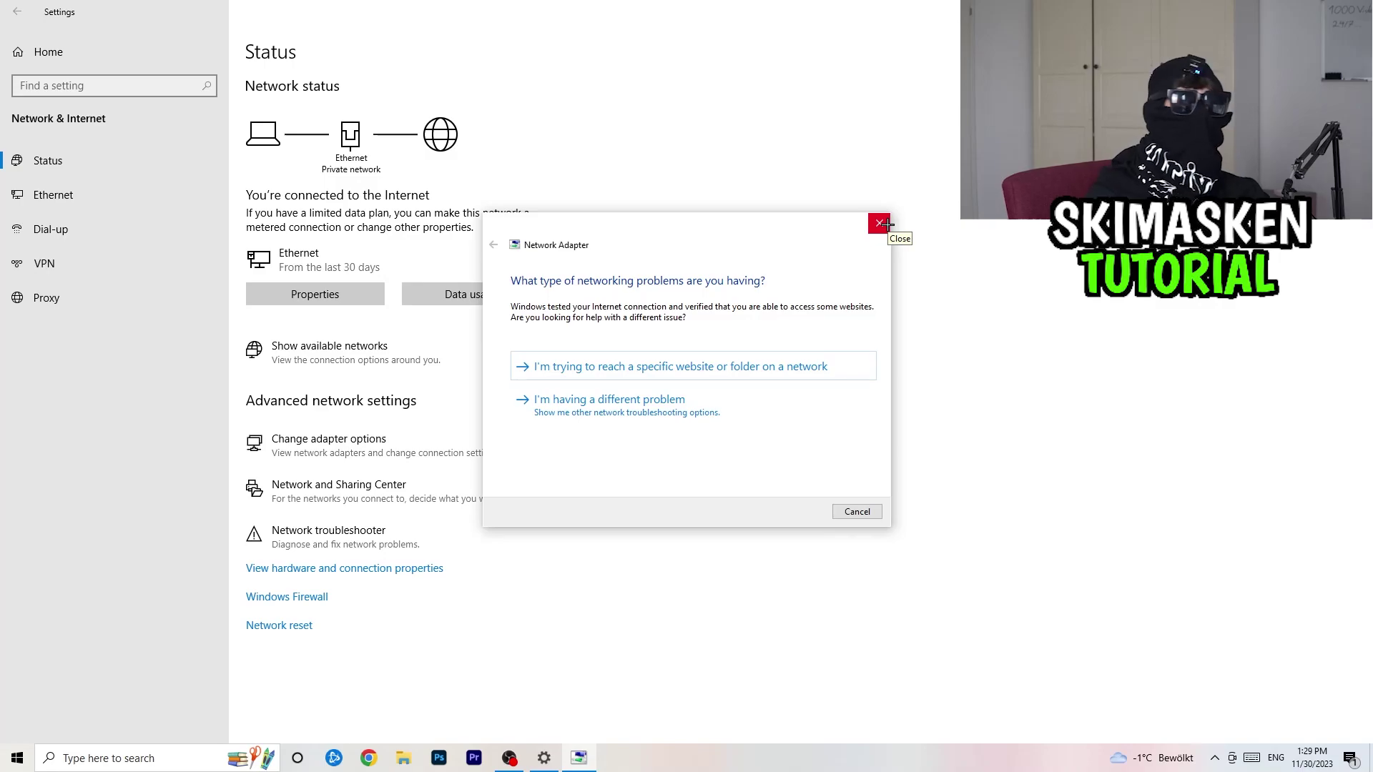
click(880, 224)
key(alt+F4)
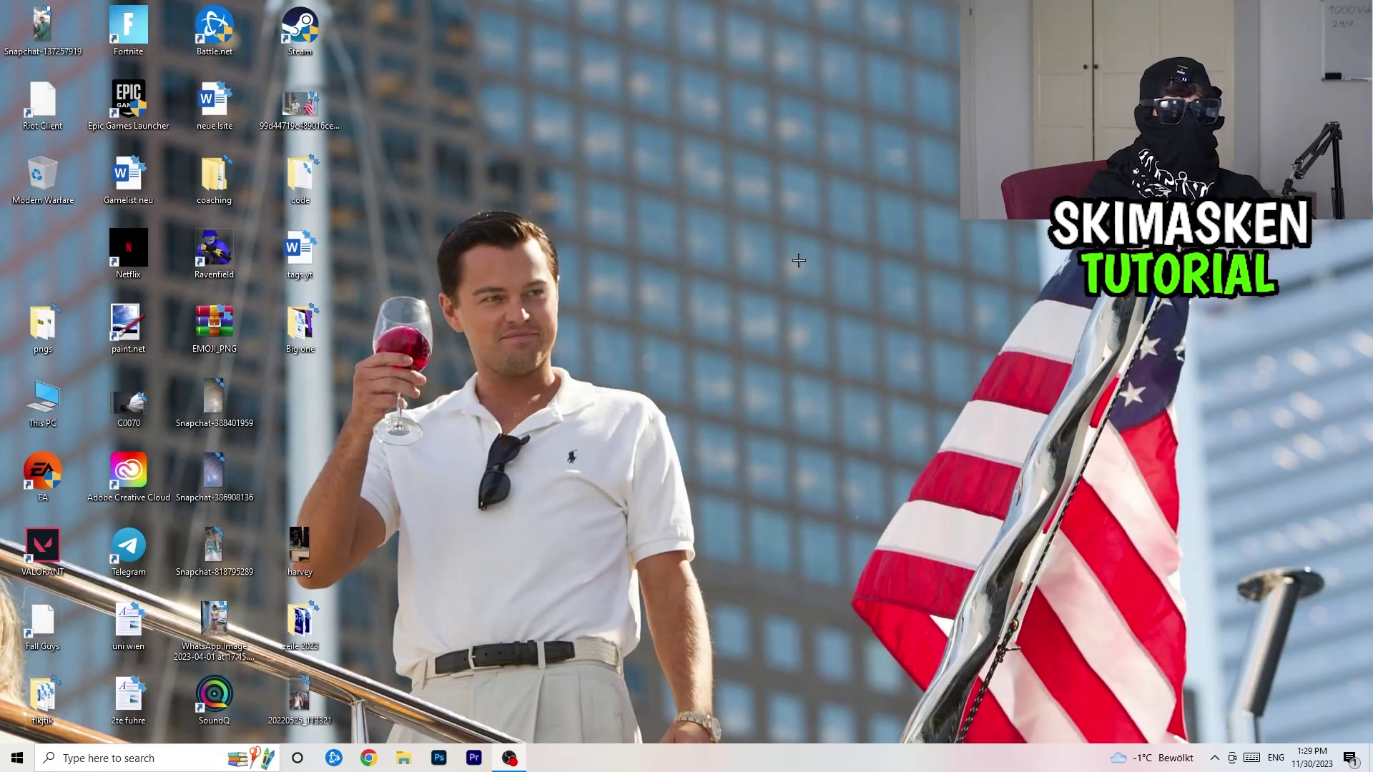
Step: View the Windows Update page under Update & Security in the Windows settings, and close the Settings window
click(16, 757)
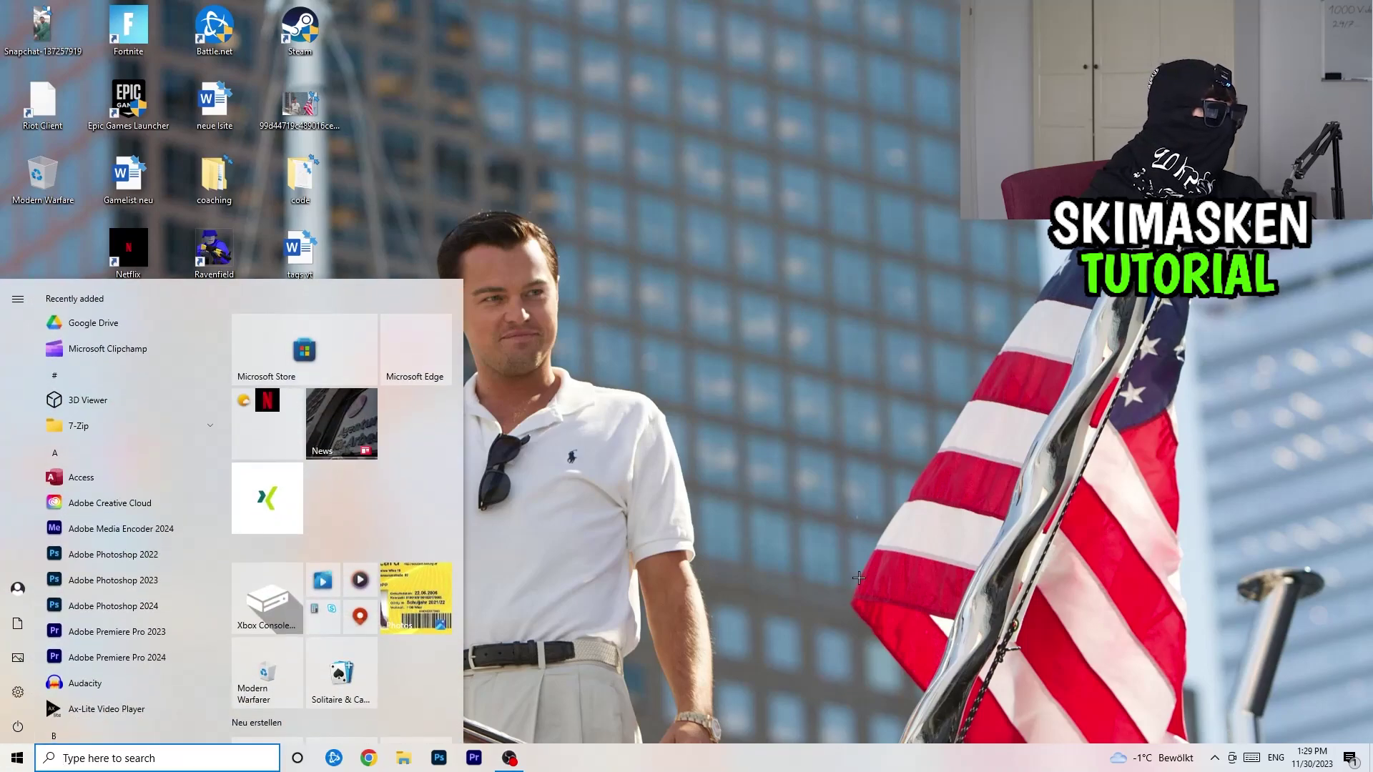
click(18, 691)
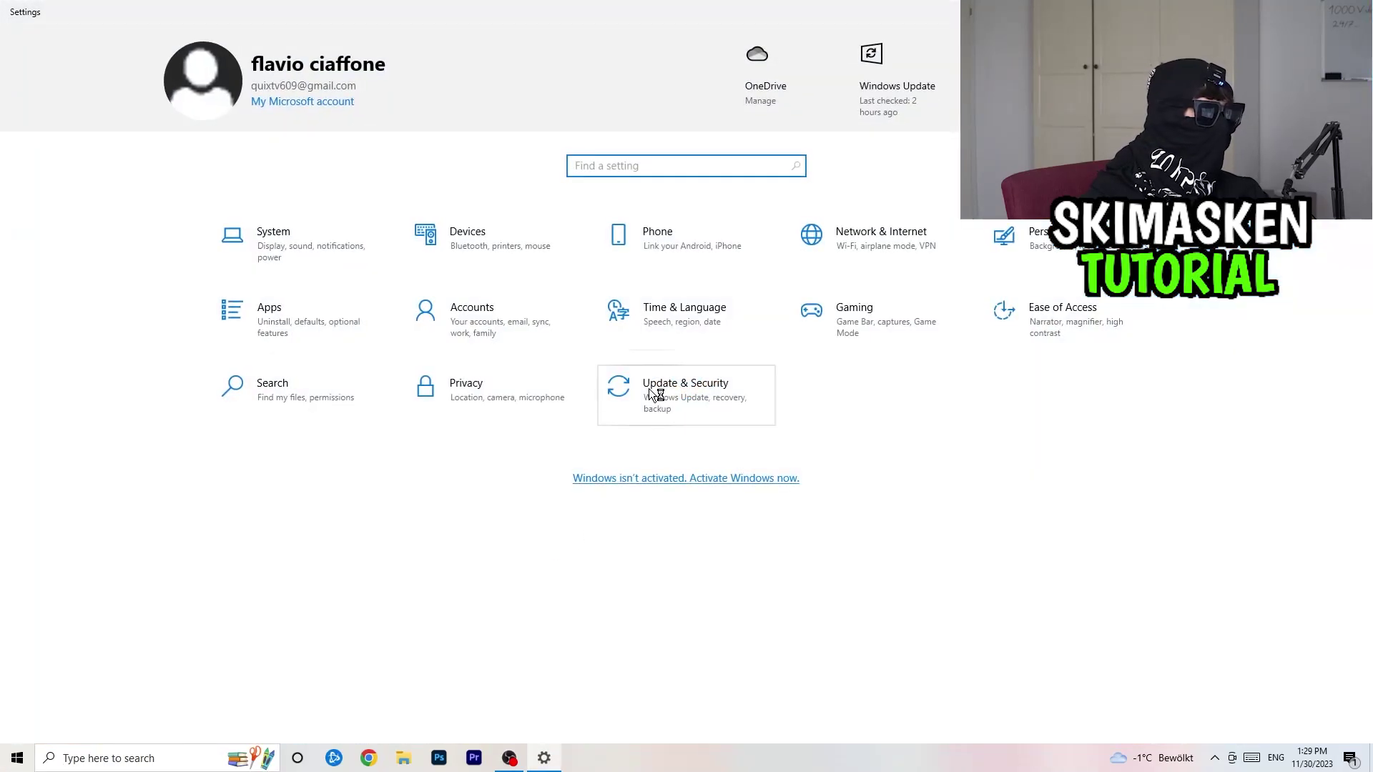
click(672, 390)
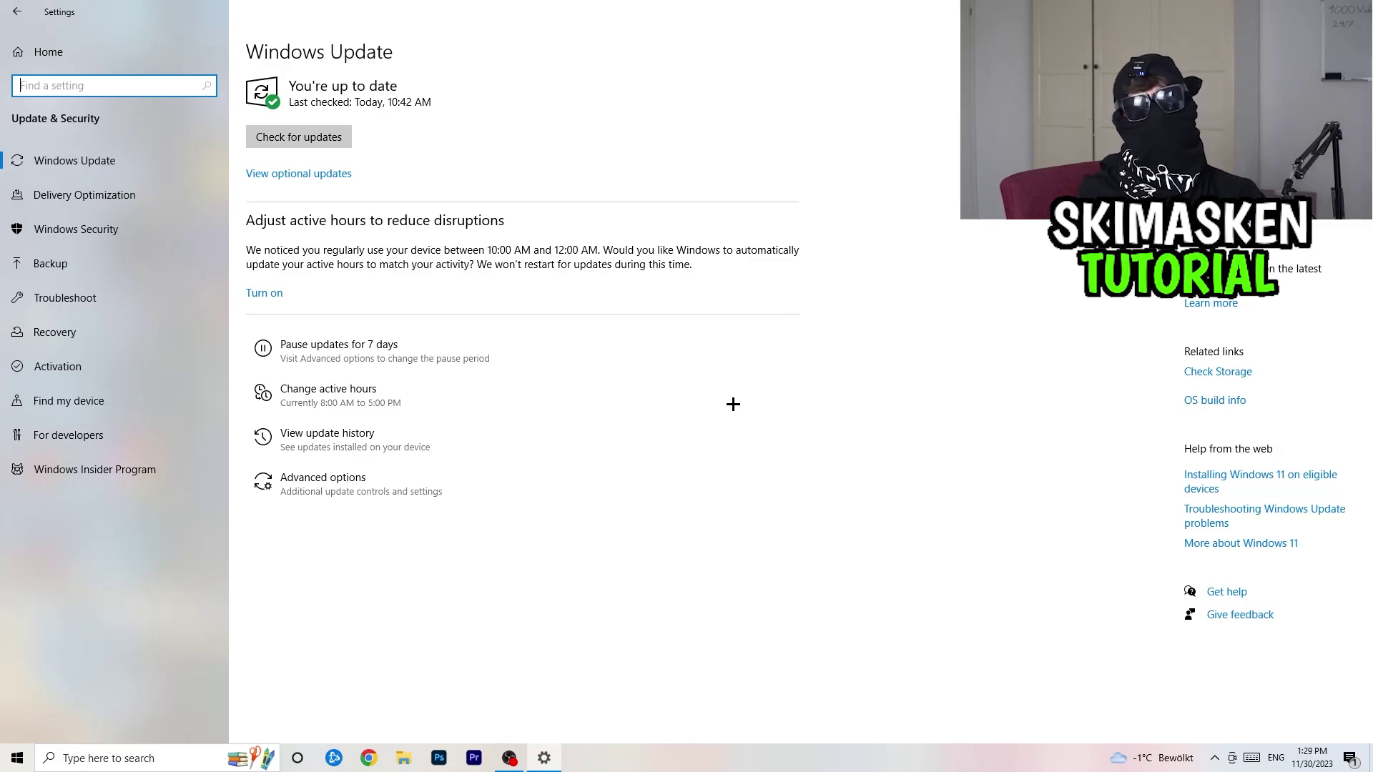
key(alt+F4)
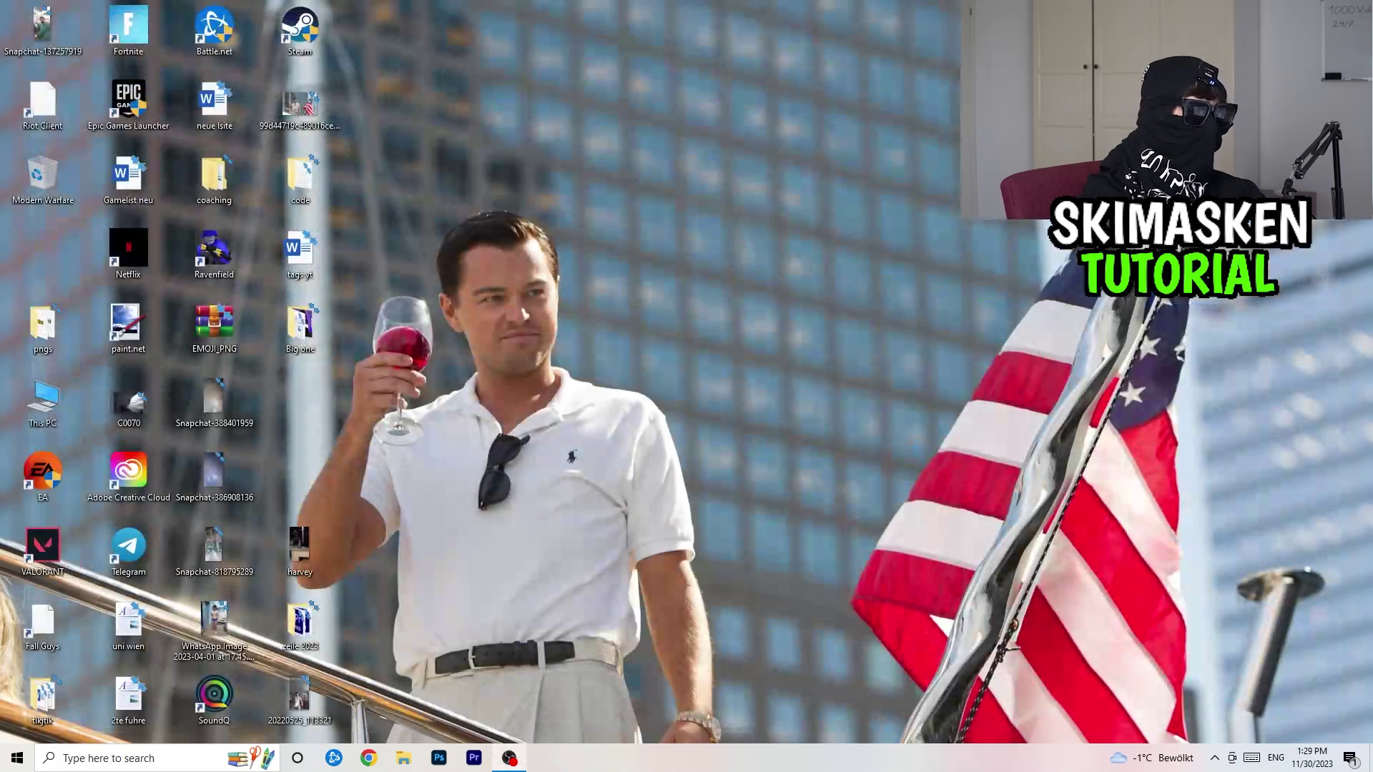